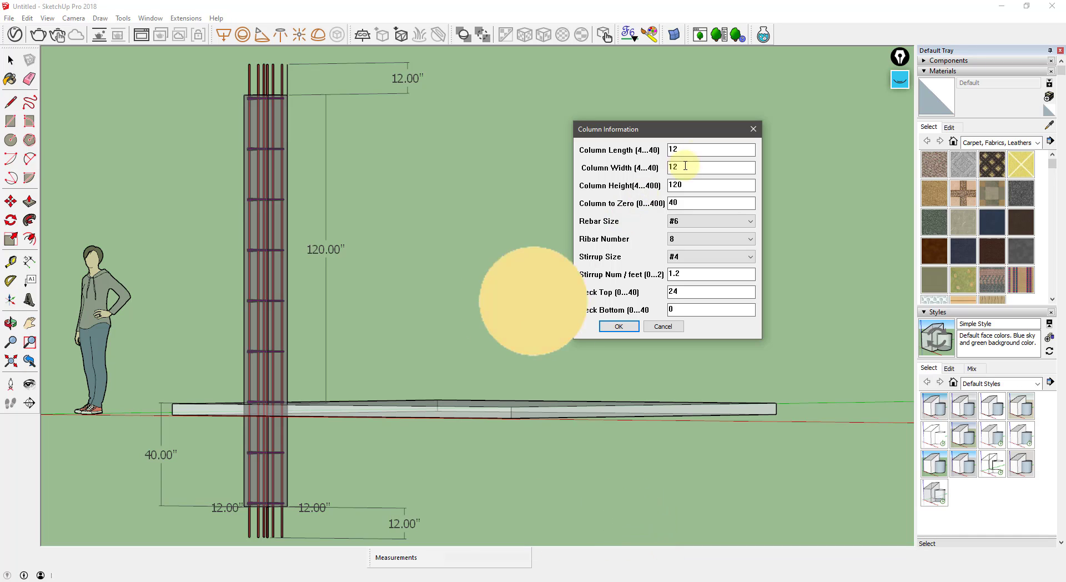
Close the Column Information dialog and open the Extension Warehouse.
{"action": "mouse_move", "coordinate": [722, 135]}
{"action": "left_mouse_down"}
{"action": "mouse_move", "coordinate": [695, 138]}
{"action": "mouse_move", "coordinate": [709, 139]}
{"action": "left_mouse_up"}
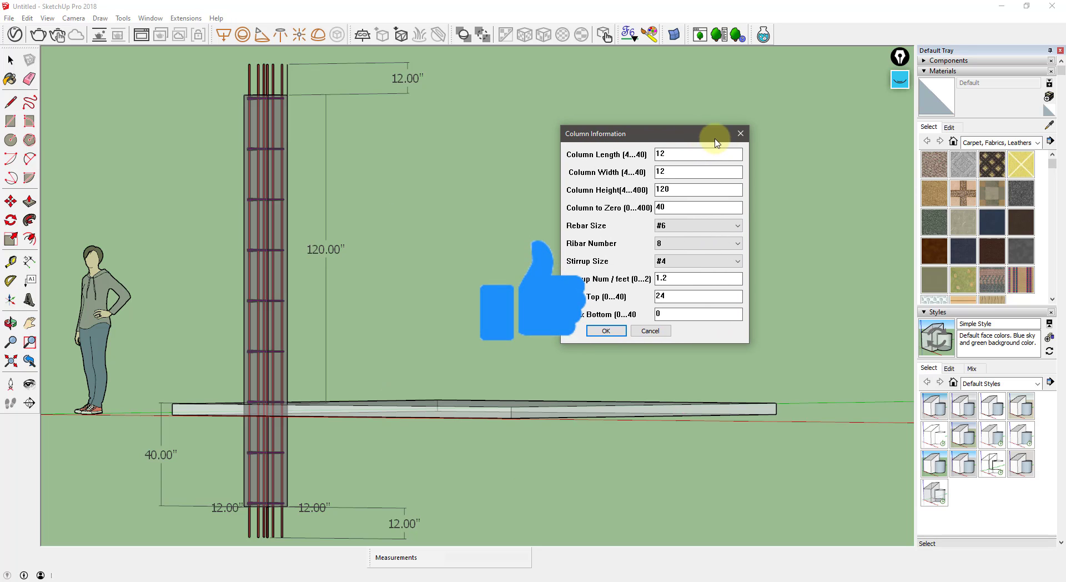
{"action": "left_click", "coordinate": [741, 134]}
{"action": "left_click", "coordinate": [150, 18]}
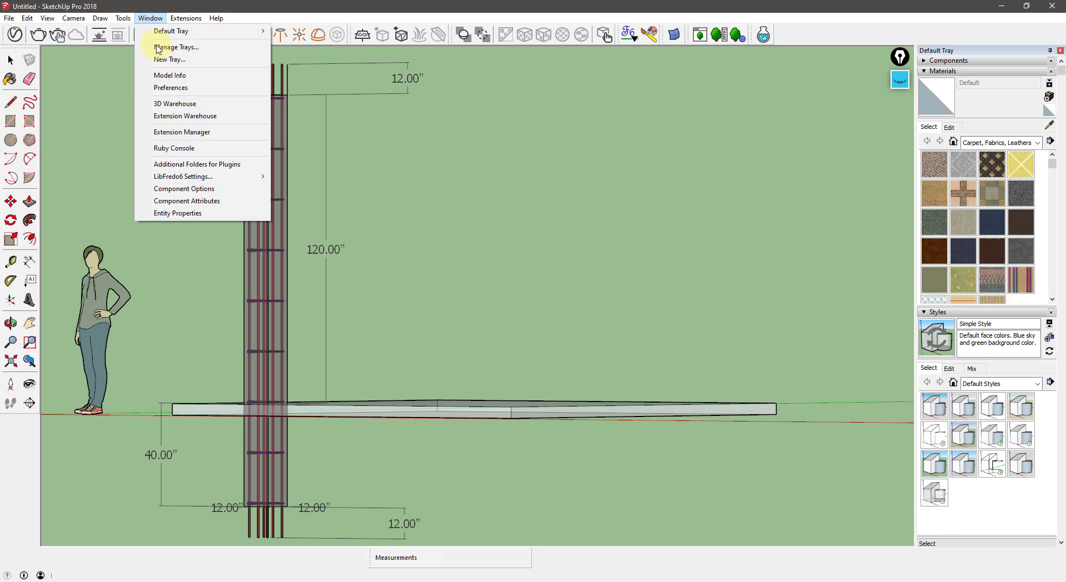
{"action": "left_click", "coordinate": [187, 116]}
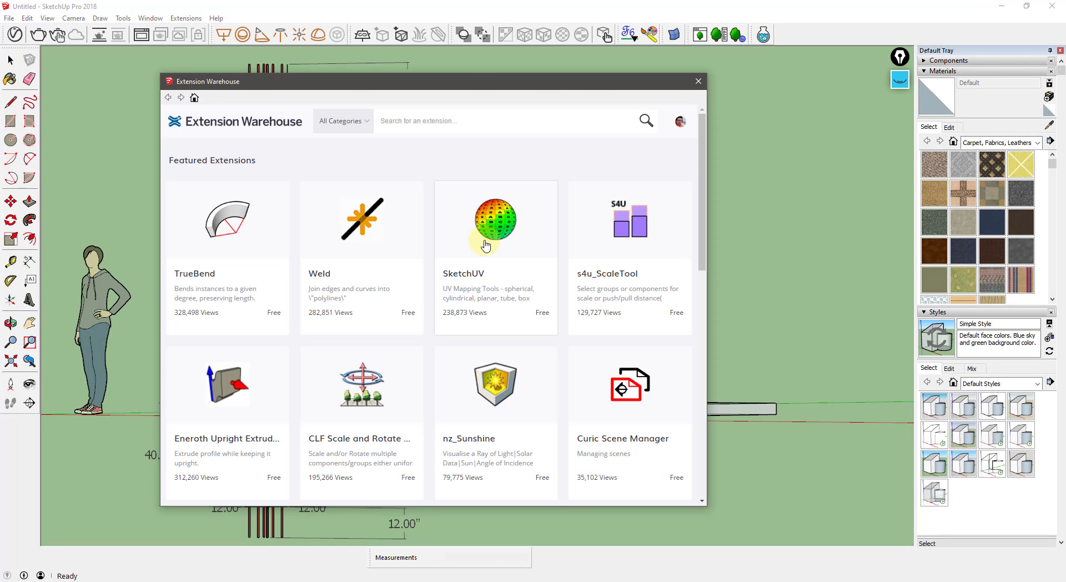
Search the extensions for "maj column" and open the MAJ Column page.
{"action": "left_click", "coordinate": [426, 126]}
{"action": "type", "text": "maj"}
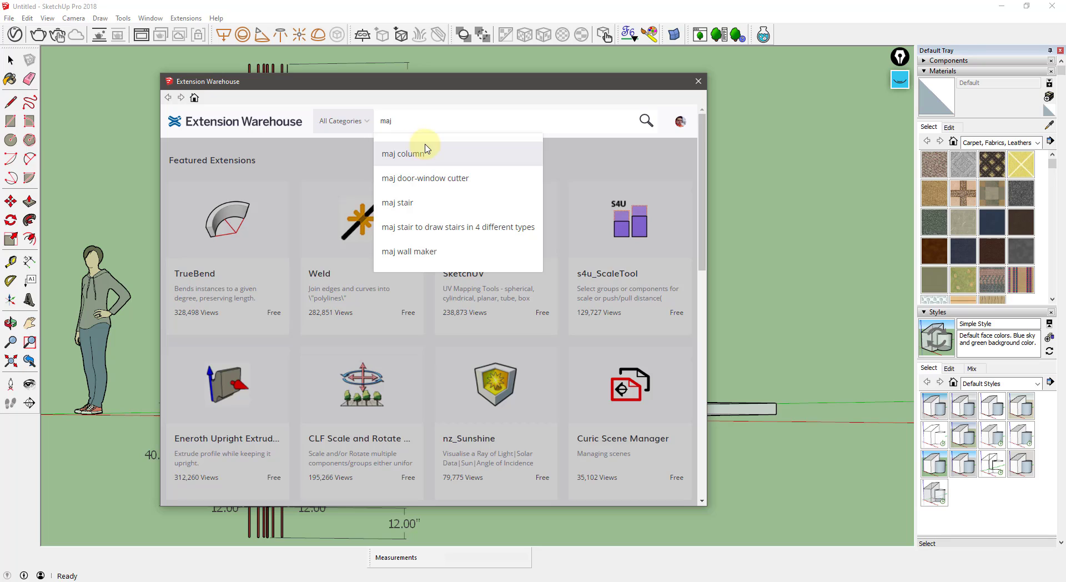
{"action": "left_click", "coordinate": [426, 148]}
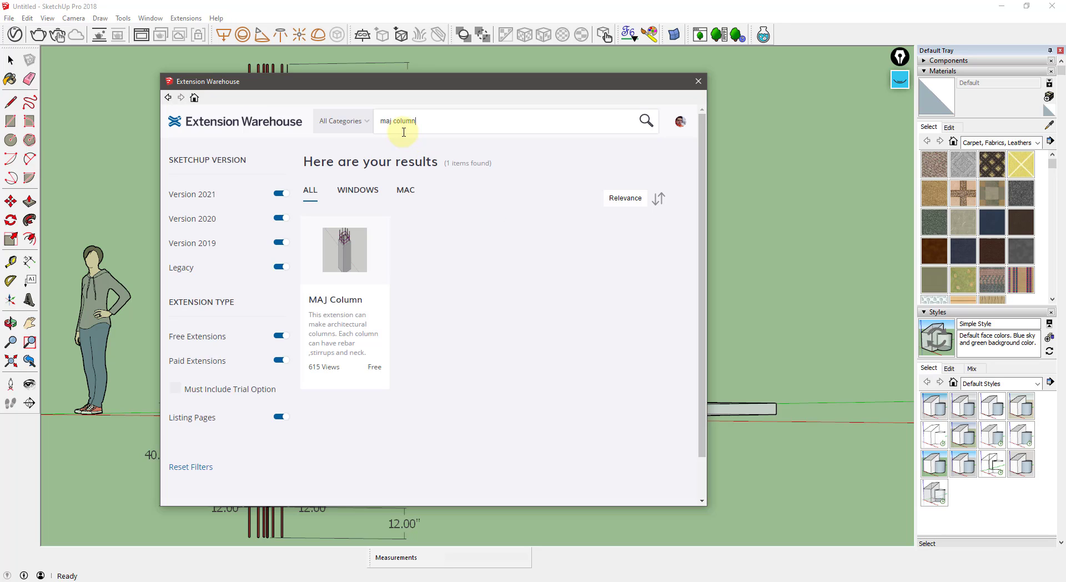
{"action": "left_click", "coordinate": [372, 243]}
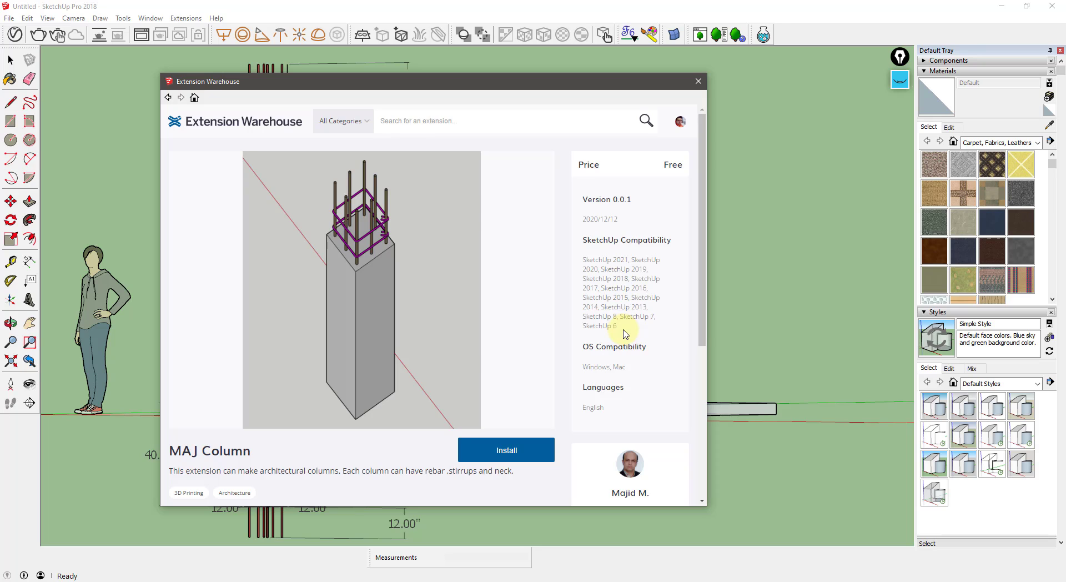
Review the SketchUp versions compatible with MAJ Column and close the Extension Warehouse.
{"action": "left_click_drag", "start_coordinate": [623, 331], "coordinate": [581, 249]}
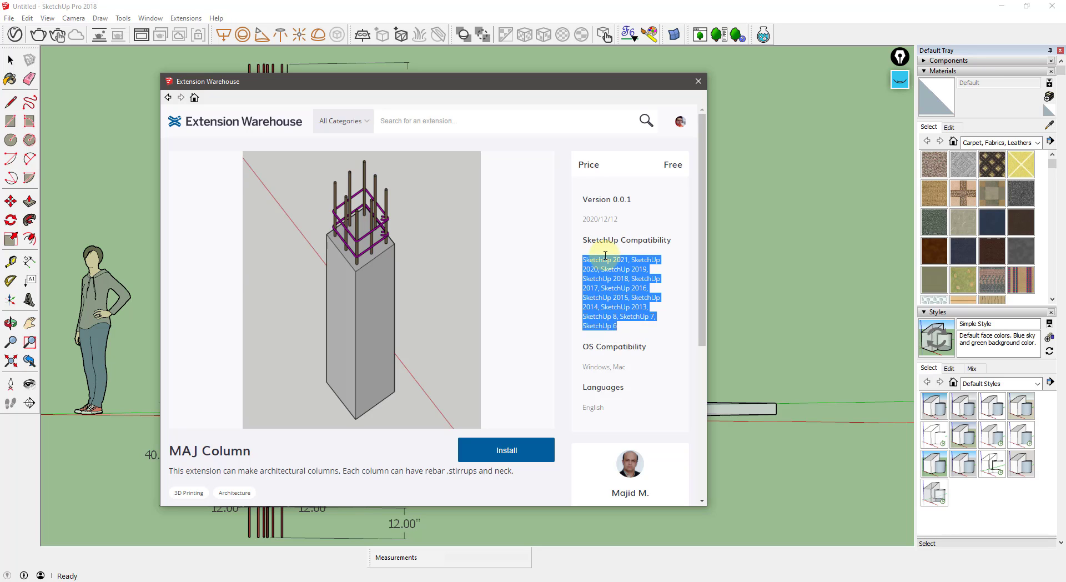
{"action": "left_click", "coordinate": [626, 328]}
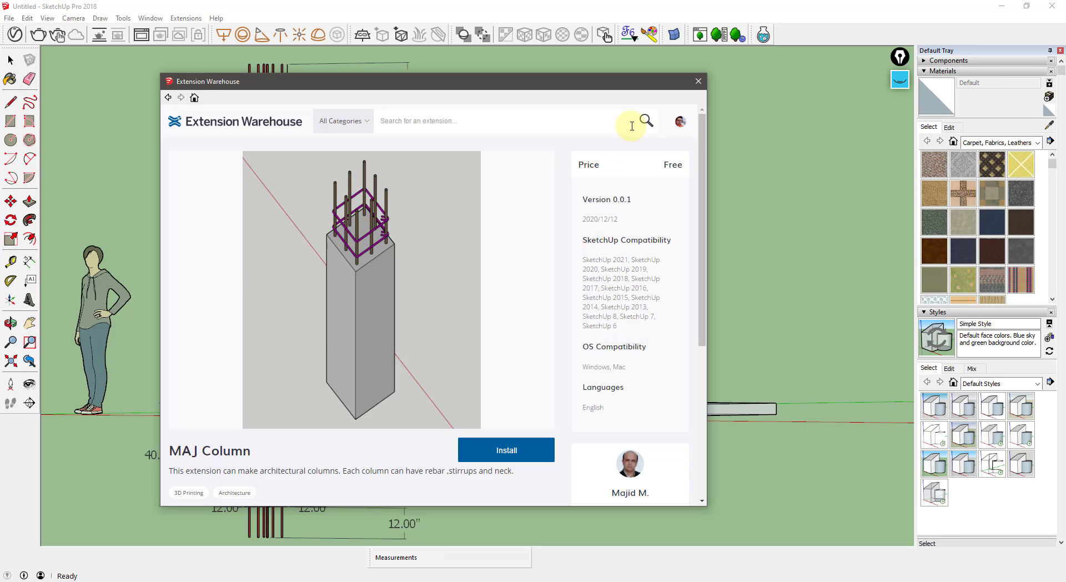
{"action": "left_click", "coordinate": [698, 81]}
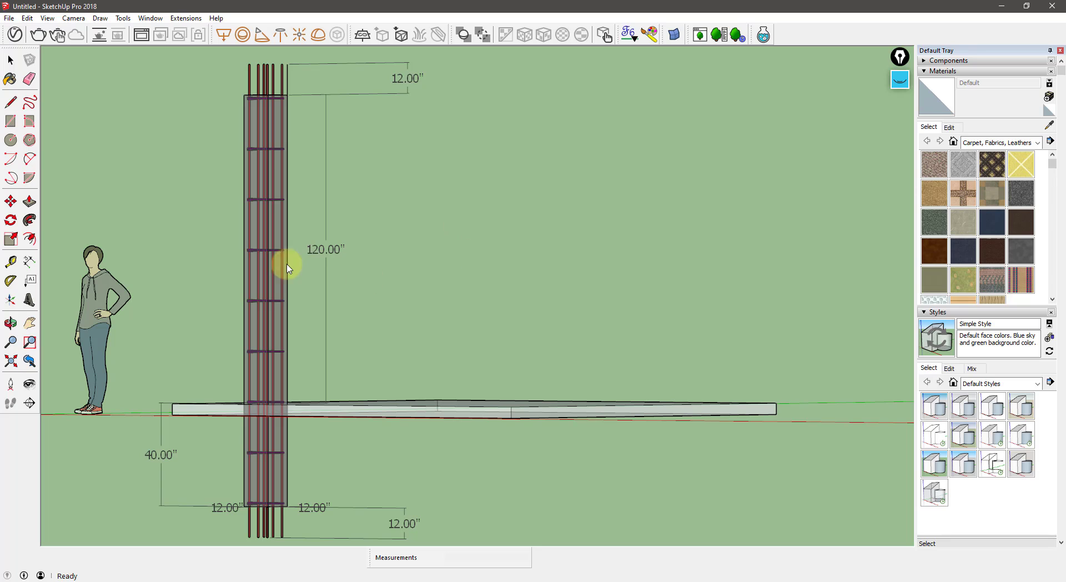
Start the MajColumn extension and reposition its Column Information dialog in the model view.
{"action": "left_click", "coordinate": [150, 19]}
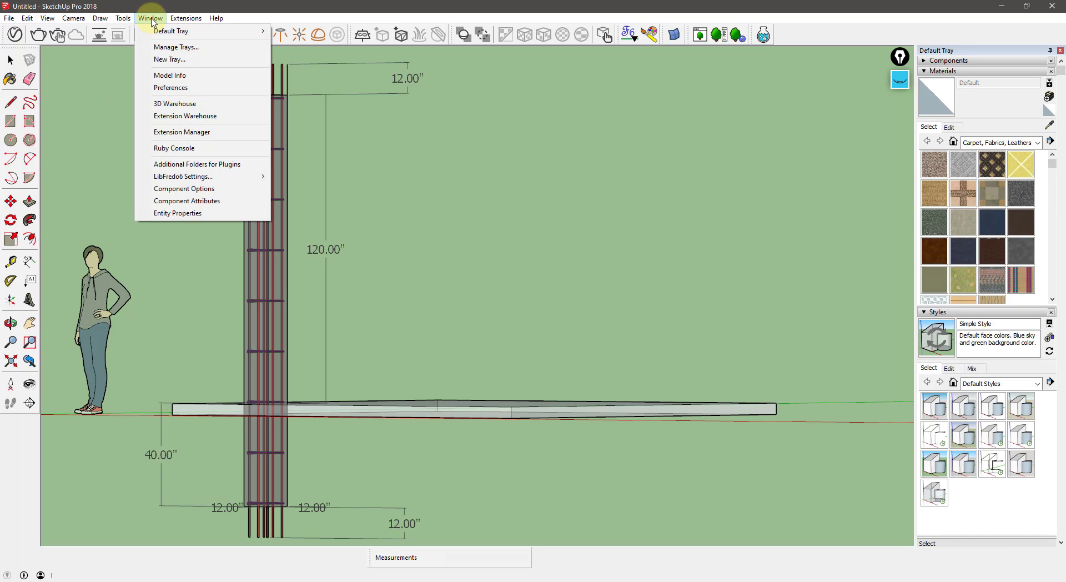
{"action": "mouse_move", "coordinate": [183, 19]}
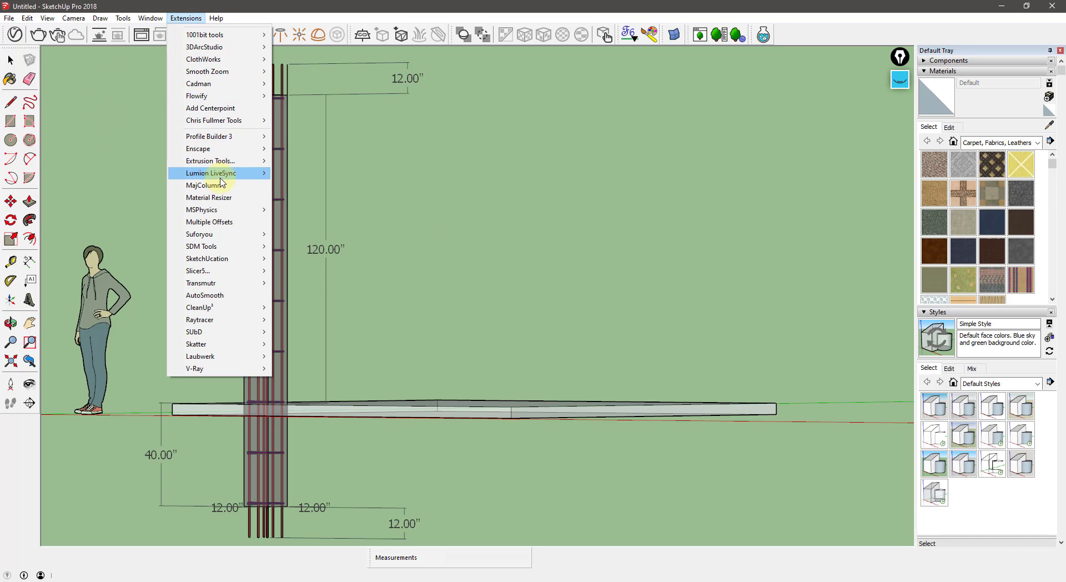
{"action": "left_click", "coordinate": [221, 4]}
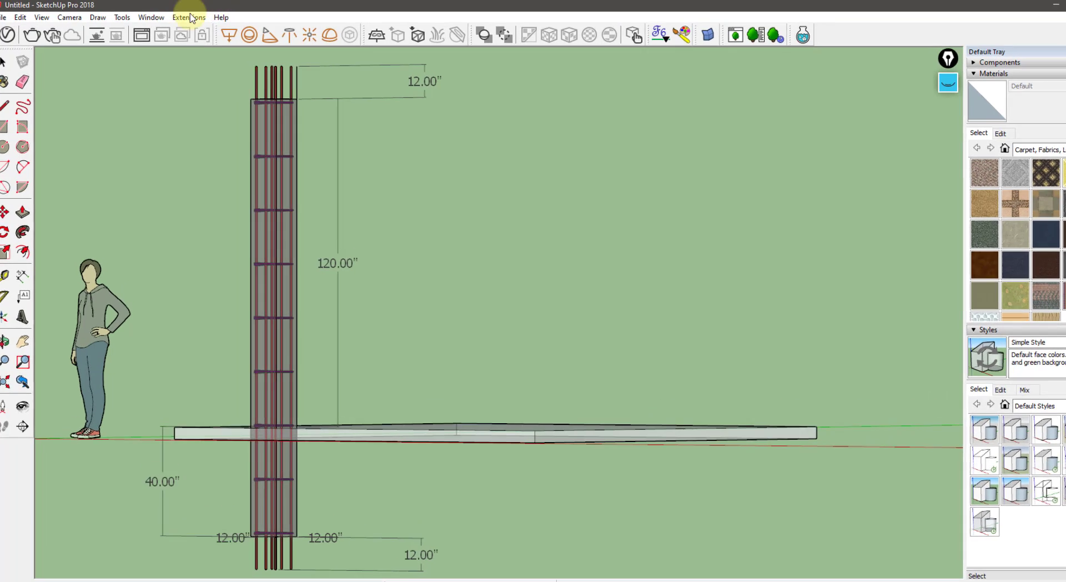
{"action": "left_click", "coordinate": [187, 18]}
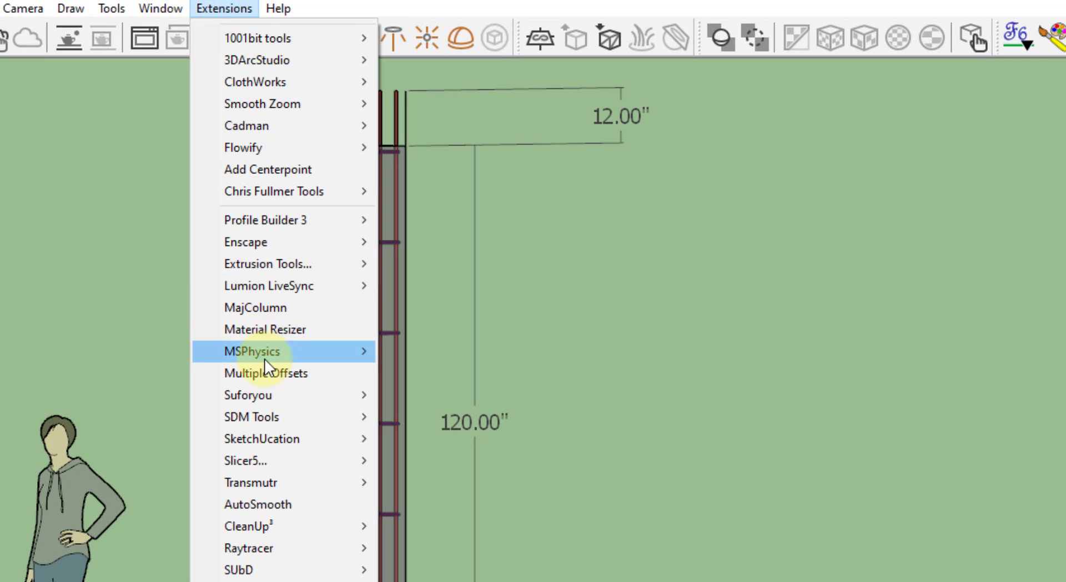
{"action": "left_click", "coordinate": [299, 309]}
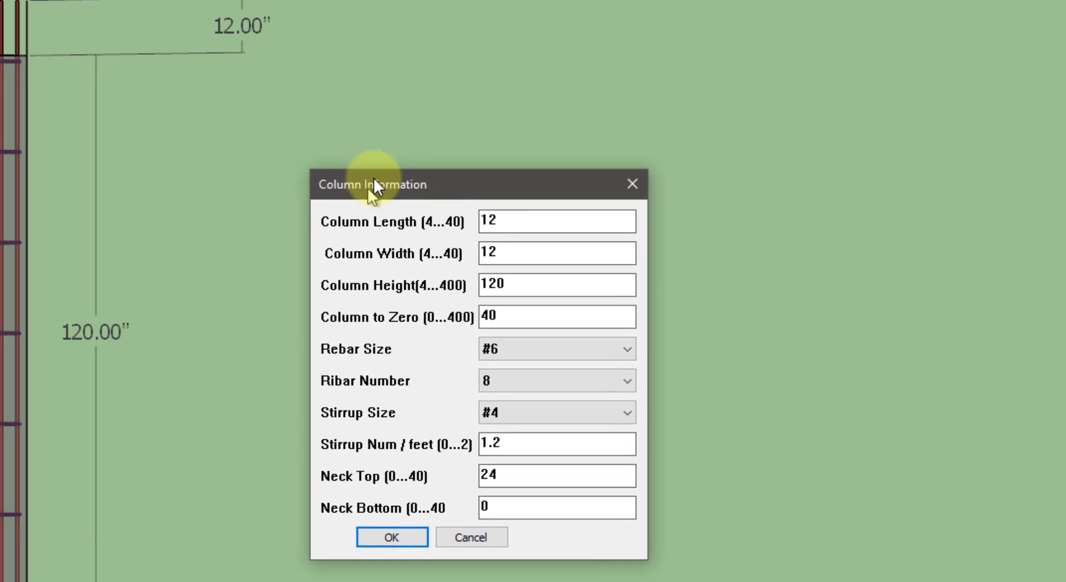
{"action": "left_click_drag", "start_coordinate": [374, 179], "coordinate": [427, 120]}
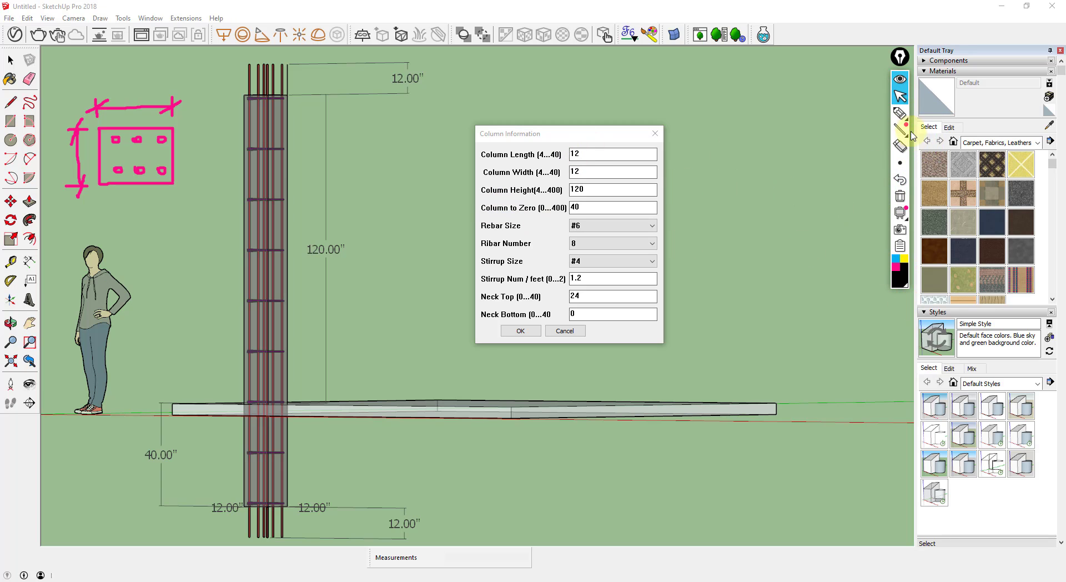
Mark the Column Length and Column Width fields with pen arrows and label the pink section sketch L and W.
{"action": "left_click", "coordinate": [900, 113]}
{"action": "mouse_move", "coordinate": [439, 156]}
{"action": "left_mouse_down"}
{"action": "mouse_move", "coordinate": [464, 150]}
{"action": "mouse_move", "coordinate": [470, 183]}
{"action": "left_mouse_up"}
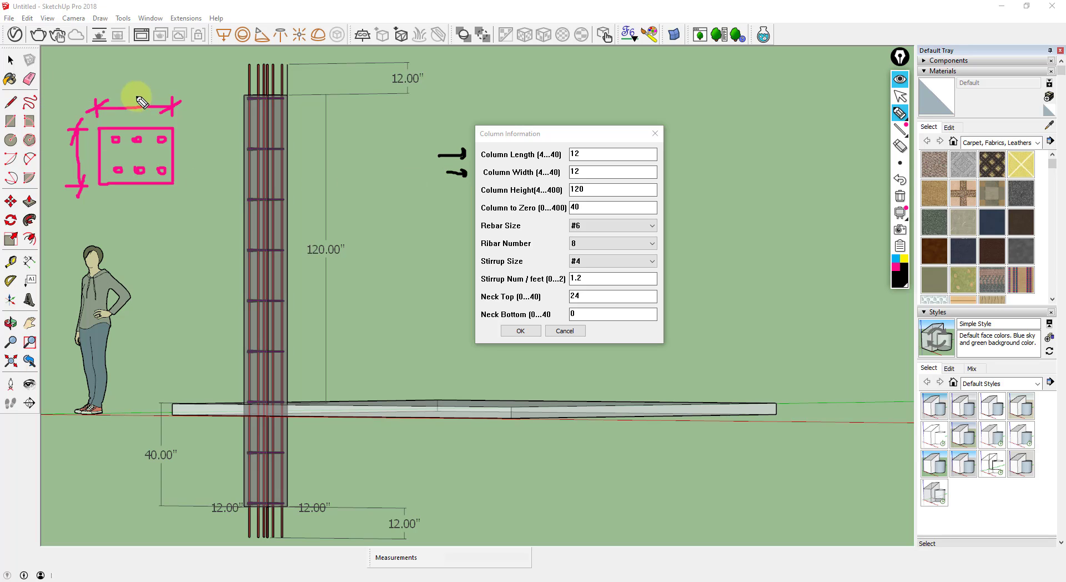
{"action": "left_click_drag", "start_coordinate": [129, 81], "coordinate": [143, 94]}
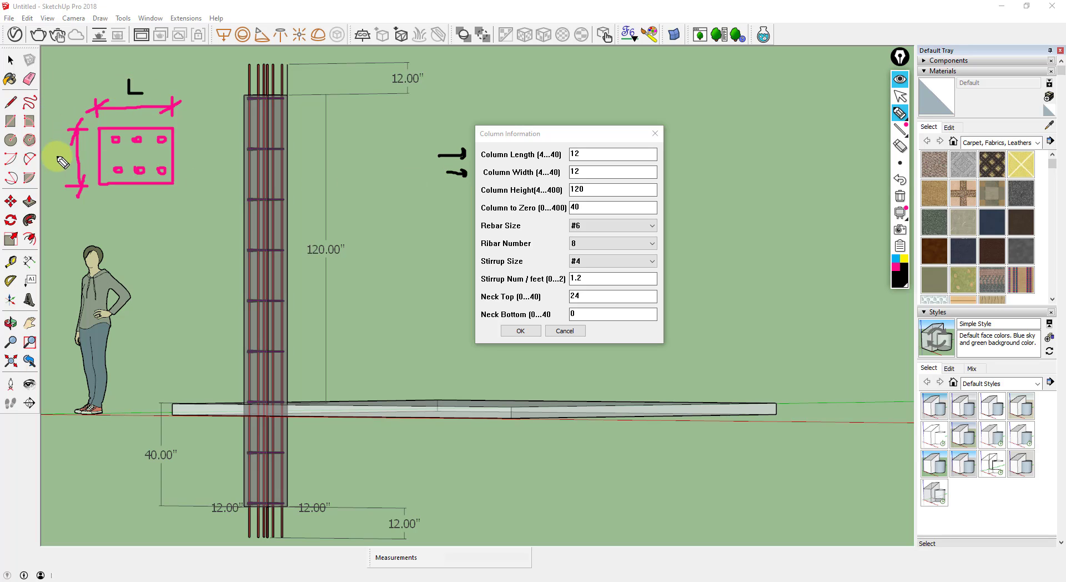
{"action": "mouse_move", "coordinate": [46, 149]}
{"action": "left_mouse_down"}
{"action": "mouse_move", "coordinate": [51, 162]}
{"action": "mouse_move", "coordinate": [68, 148]}
{"action": "left_mouse_up"}
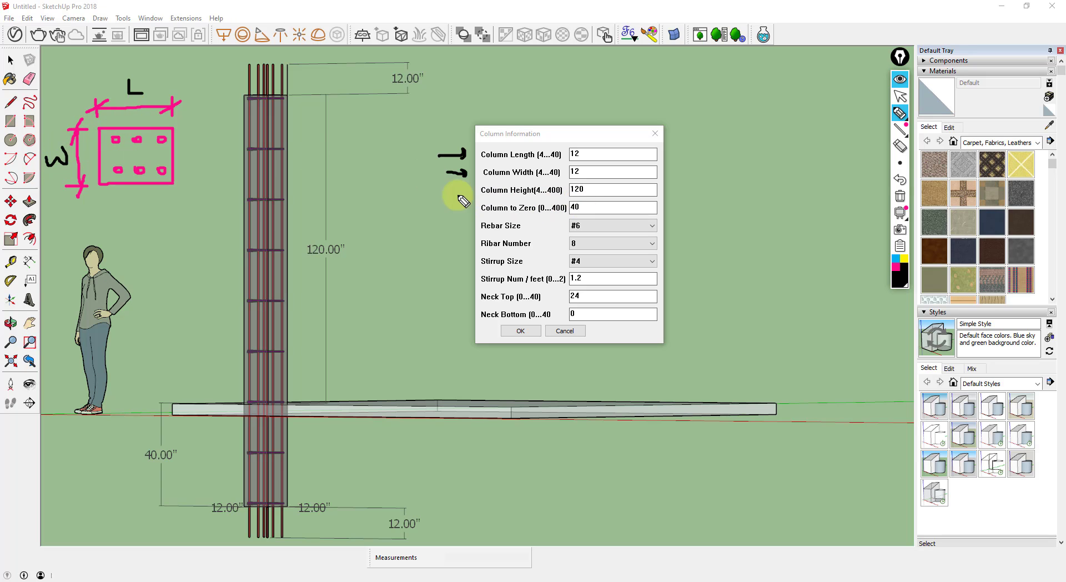
Mark the Column Height field and its value, circle the column's 120.00" dimension, and draw a bracket beside the Column Information dialog.
{"action": "left_click_drag", "start_coordinate": [441, 190], "coordinate": [474, 194]}
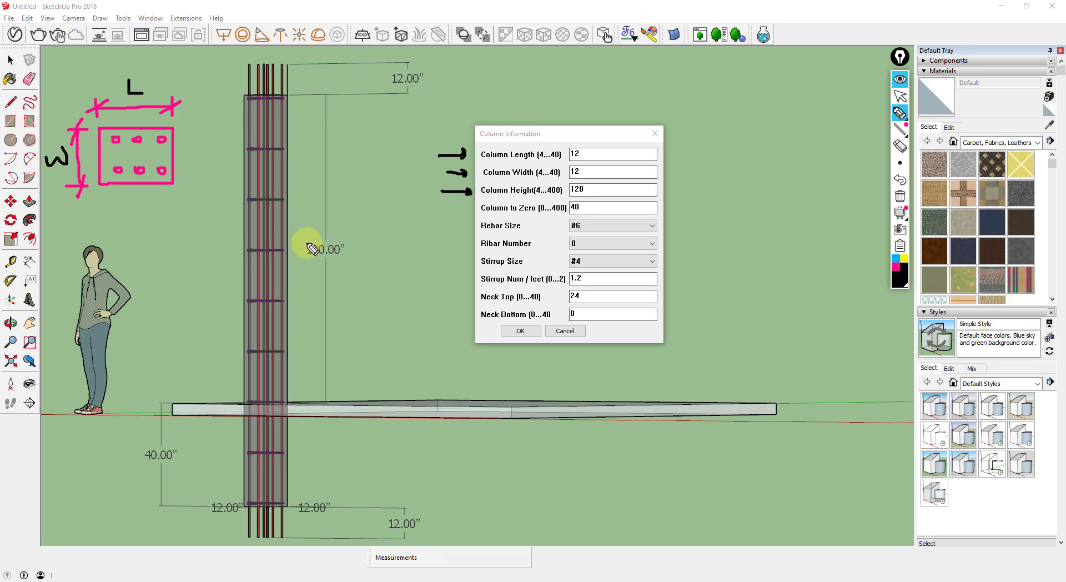
{"action": "mouse_move", "coordinate": [304, 240]}
{"action": "left_mouse_down"}
{"action": "mouse_move", "coordinate": [340, 236]}
{"action": "mouse_move", "coordinate": [343, 263]}
{"action": "mouse_move", "coordinate": [297, 248]}
{"action": "mouse_move", "coordinate": [313, 241]}
{"action": "left_mouse_up"}
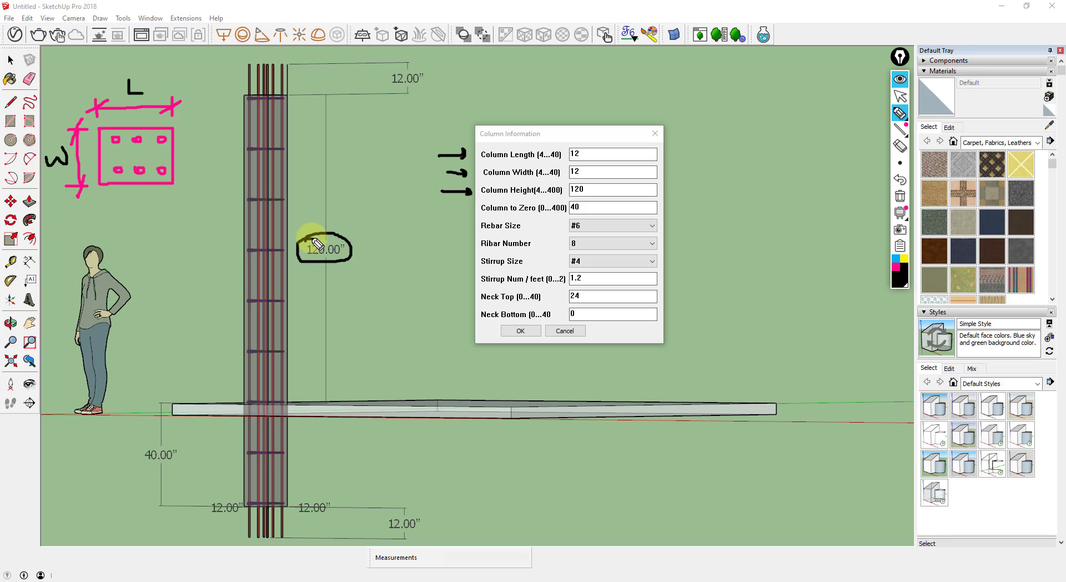
{"action": "mouse_move", "coordinate": [669, 115]}
{"action": "left_mouse_down"}
{"action": "mouse_move", "coordinate": [689, 200]}
{"action": "mouse_move", "coordinate": [690, 329]}
{"action": "mouse_move", "coordinate": [656, 353]}
{"action": "left_mouse_up"}
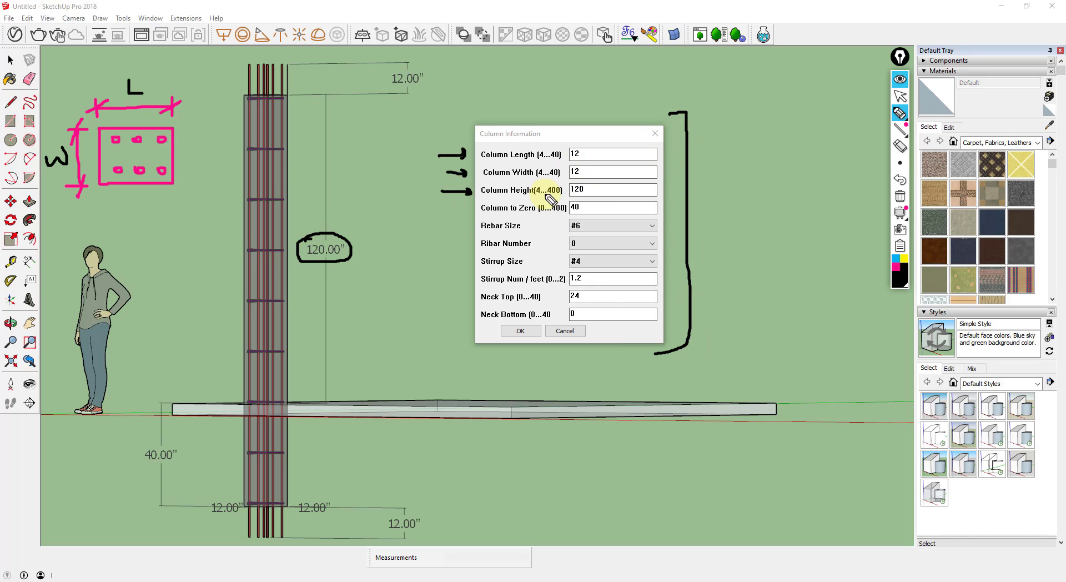
{"action": "left_click_drag", "start_coordinate": [595, 189], "coordinate": [607, 189]}
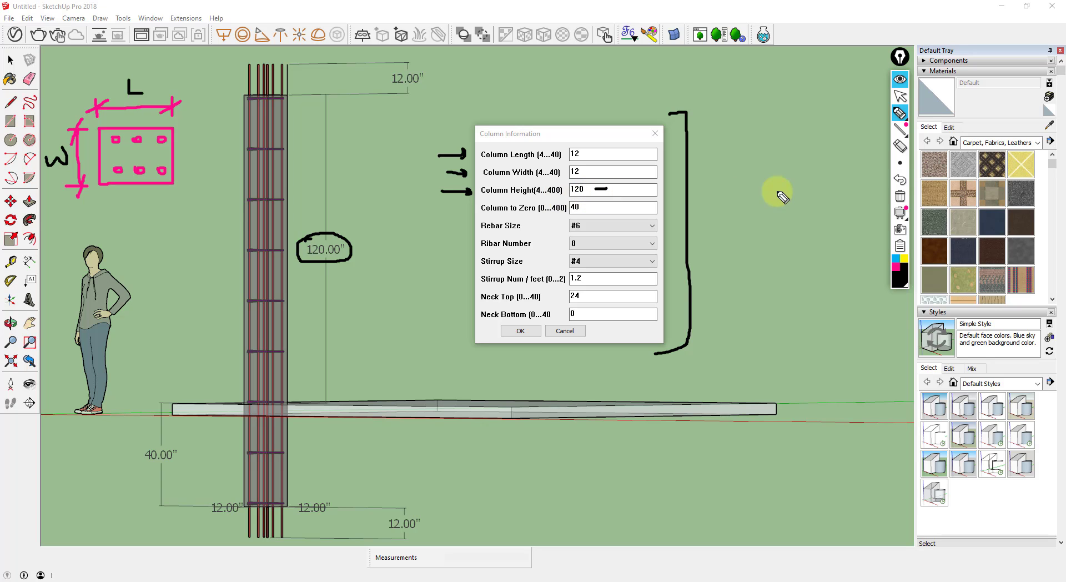
Handwrite the inches-to-feet conversion 120/12 = 10' in the empty area beside the dialog.
{"action": "mouse_move", "coordinate": [764, 179]}
{"action": "left_mouse_down"}
{"action": "mouse_move", "coordinate": [765, 195]}
{"action": "mouse_move", "coordinate": [783, 193]}
{"action": "mouse_move", "coordinate": [791, 177]}
{"action": "mouse_move", "coordinate": [809, 205]}
{"action": "mouse_move", "coordinate": [778, 234]}
{"action": "mouse_move", "coordinate": [800, 237]}
{"action": "left_mouse_up"}
{"action": "mouse_move", "coordinate": [773, 265]}
{"action": "left_mouse_down"}
{"action": "mouse_move", "coordinate": [809, 272]}
{"action": "mouse_move", "coordinate": [815, 254]}
{"action": "left_mouse_up"}
{"action": "left_click_drag", "start_coordinate": [825, 236], "coordinate": [823, 245]}
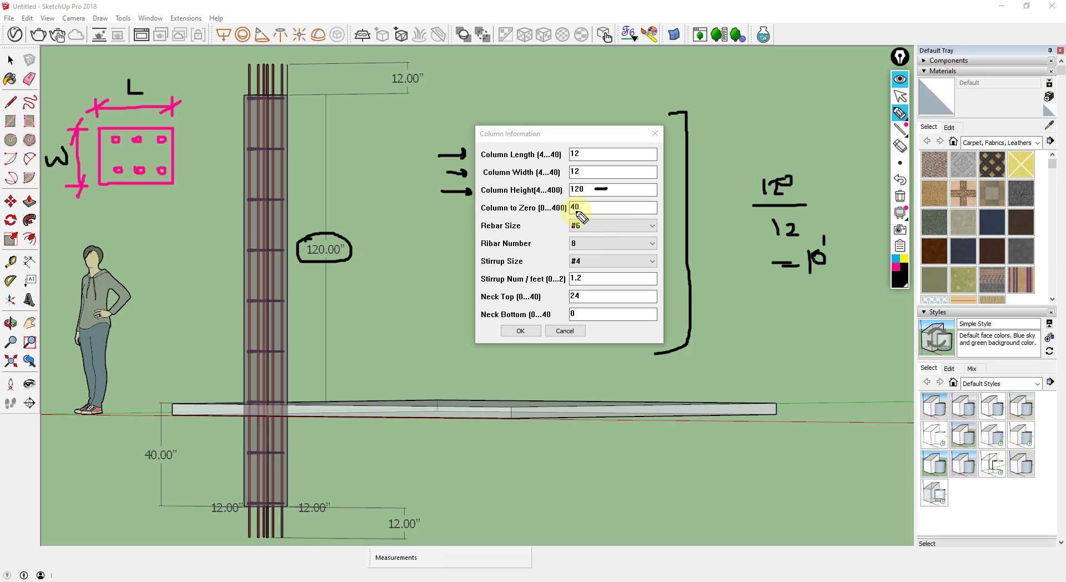
Mark the Column to Zero field and value, draw a double-headed arrow from slab top to column base, and tick the 40.00" dimension.
{"action": "left_click_drag", "start_coordinate": [441, 208], "coordinate": [468, 214]}
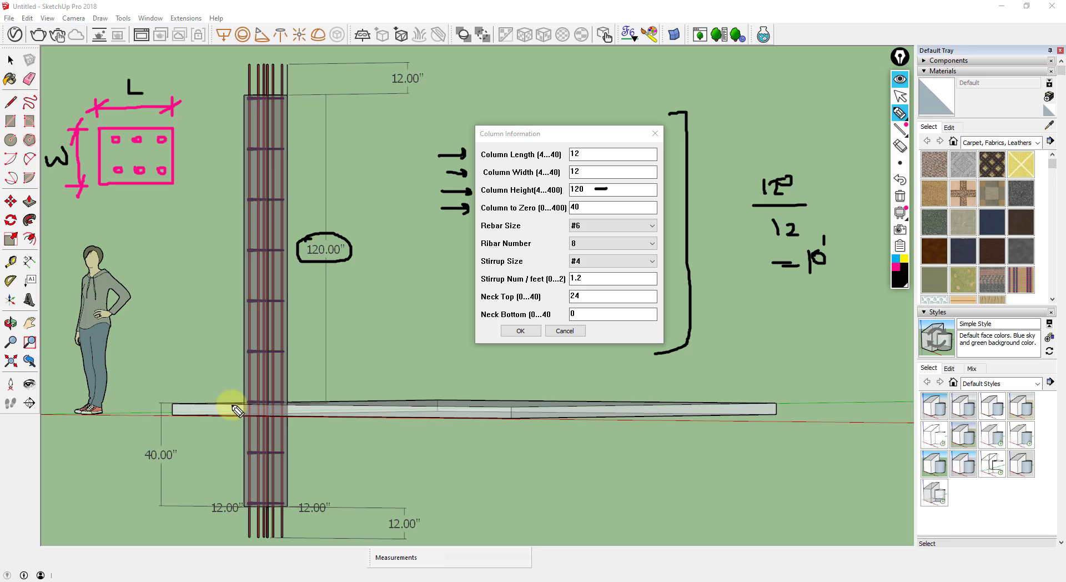
{"action": "mouse_move", "coordinate": [219, 406]}
{"action": "left_mouse_down"}
{"action": "mouse_move", "coordinate": [240, 403]}
{"action": "mouse_move", "coordinate": [210, 403]}
{"action": "mouse_move", "coordinate": [241, 402]}
{"action": "left_mouse_up"}
{"action": "mouse_move", "coordinate": [226, 507]}
{"action": "left_mouse_down"}
{"action": "mouse_move", "coordinate": [203, 507]}
{"action": "mouse_move", "coordinate": [243, 507]}
{"action": "mouse_move", "coordinate": [209, 505]}
{"action": "left_mouse_up"}
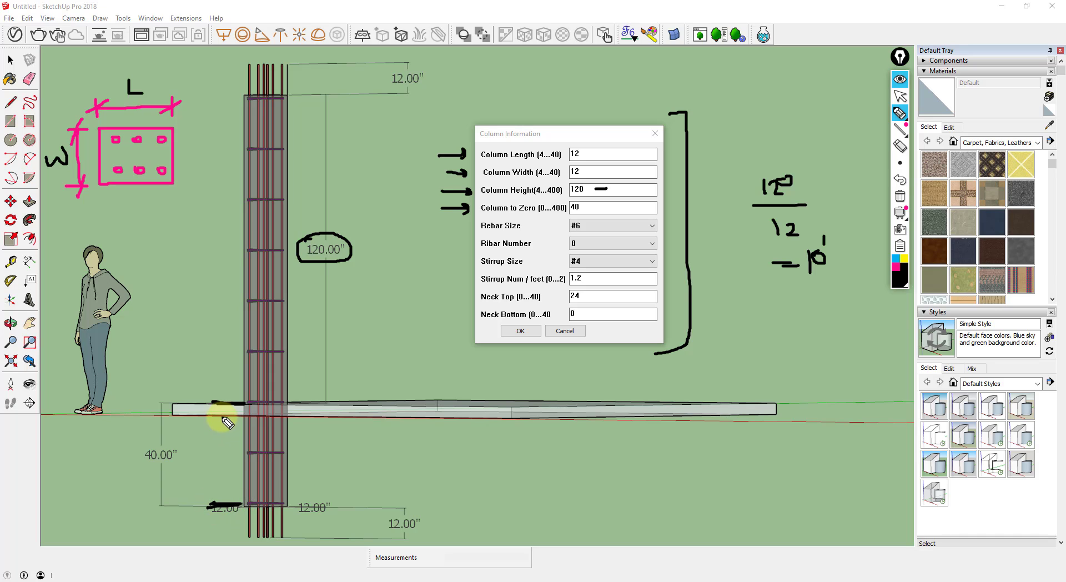
{"action": "mouse_move", "coordinate": [228, 405]}
{"action": "left_mouse_down"}
{"action": "mouse_move", "coordinate": [238, 508]}
{"action": "mouse_move", "coordinate": [241, 488]}
{"action": "left_mouse_up"}
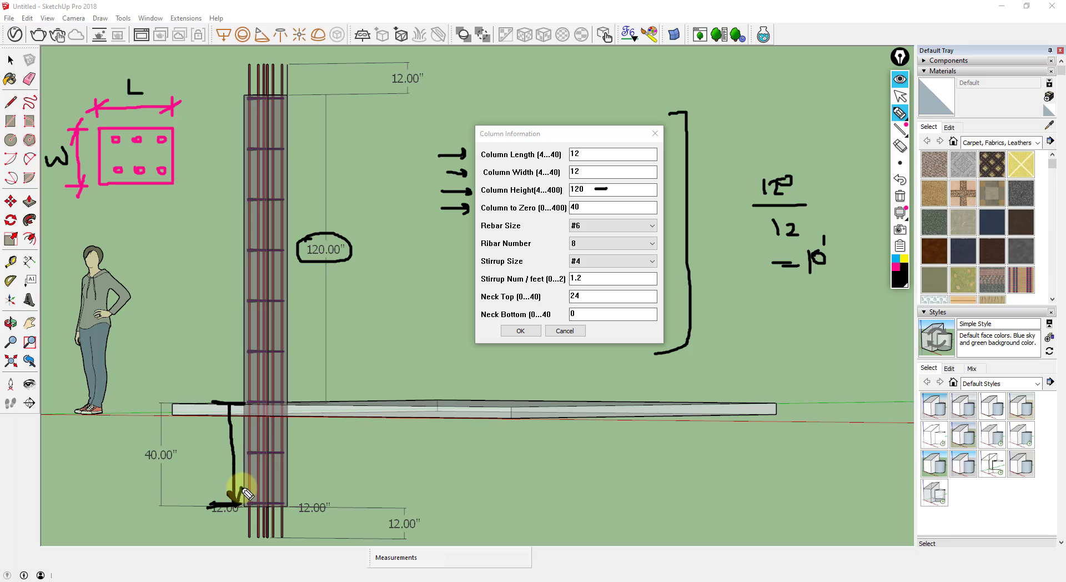
{"action": "mouse_move", "coordinate": [235, 402]}
{"action": "left_mouse_down"}
{"action": "mouse_move", "coordinate": [221, 409]}
{"action": "mouse_move", "coordinate": [231, 405]}
{"action": "left_mouse_up"}
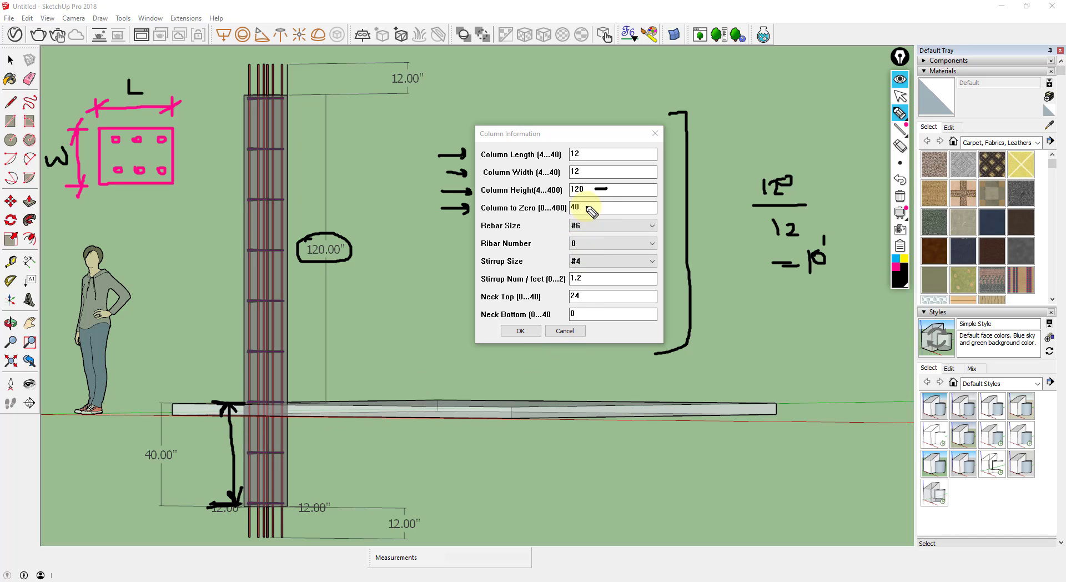
{"action": "left_click_drag", "start_coordinate": [585, 206], "coordinate": [601, 205]}
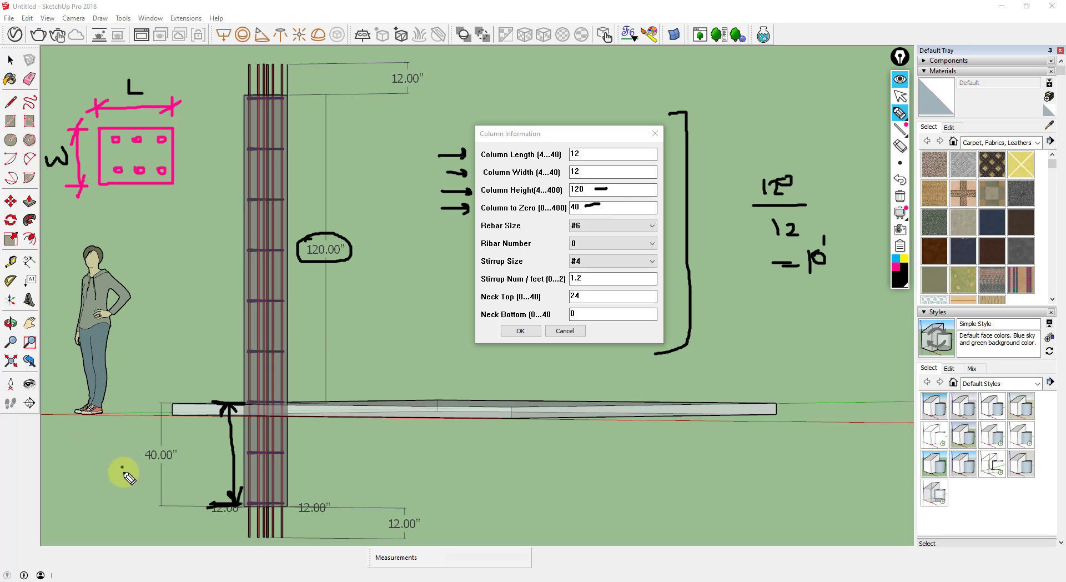
{"action": "left_click_drag", "start_coordinate": [122, 468], "coordinate": [143, 462]}
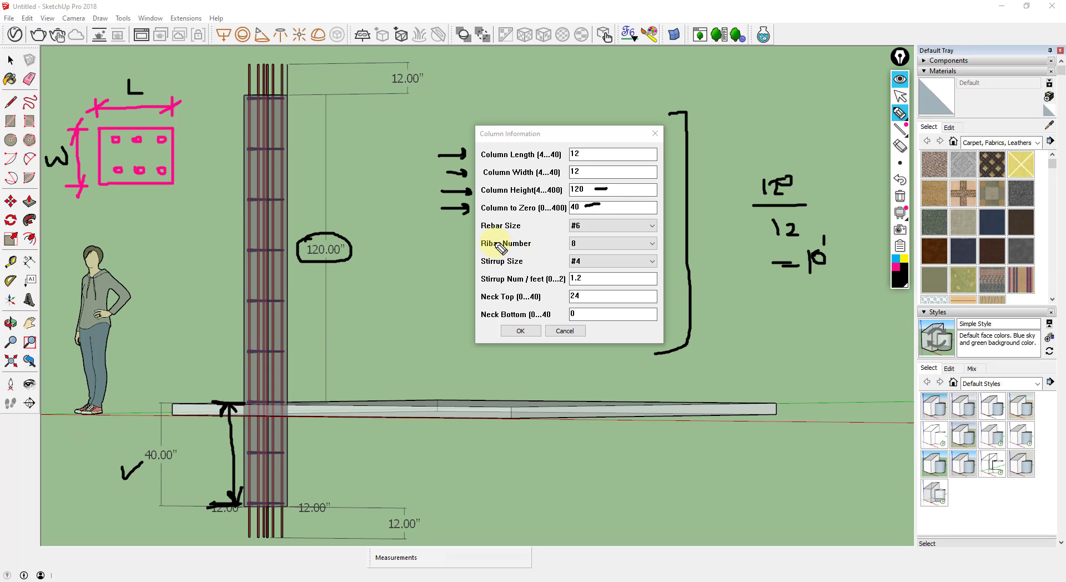
Mark the Rebar Size field and its #6 value with pen strokes, and hide all annotations.
{"action": "left_click_drag", "start_coordinate": [452, 226], "coordinate": [476, 227]}
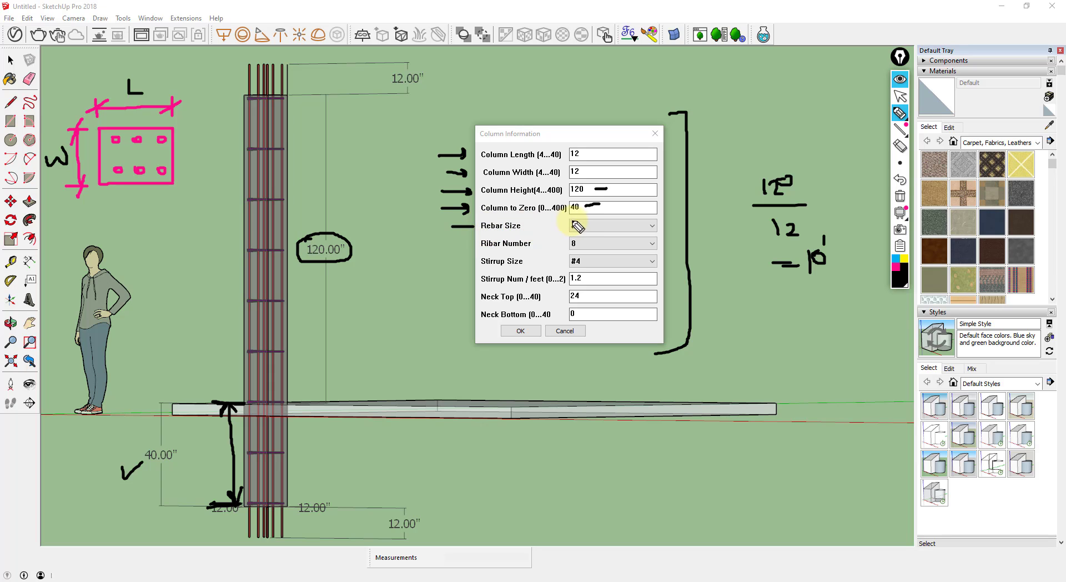
{"action": "left_click_drag", "start_coordinate": [559, 234], "coordinate": [554, 231]}
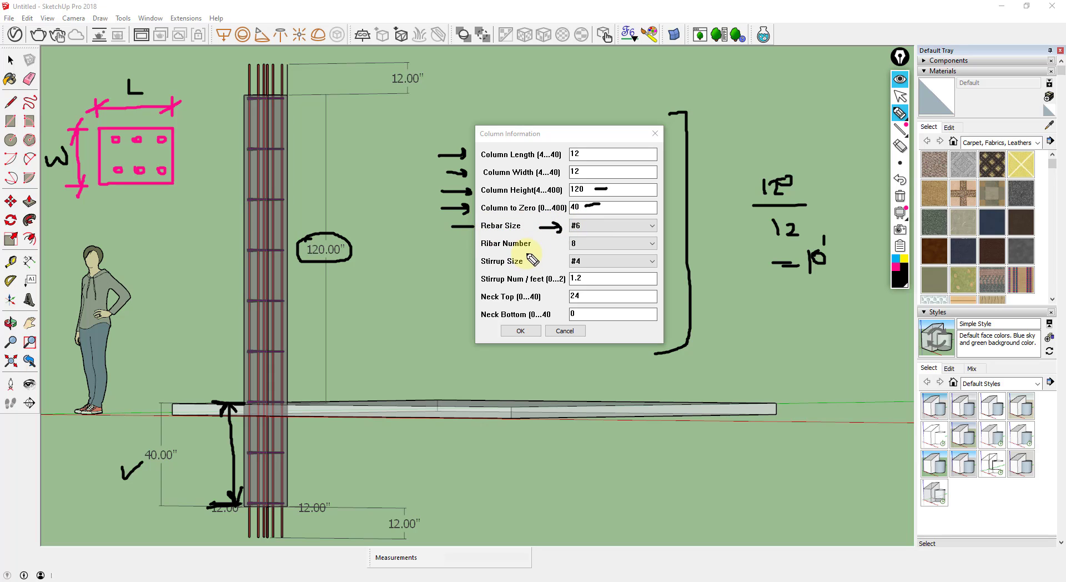
{"action": "left_click", "coordinate": [900, 79]}
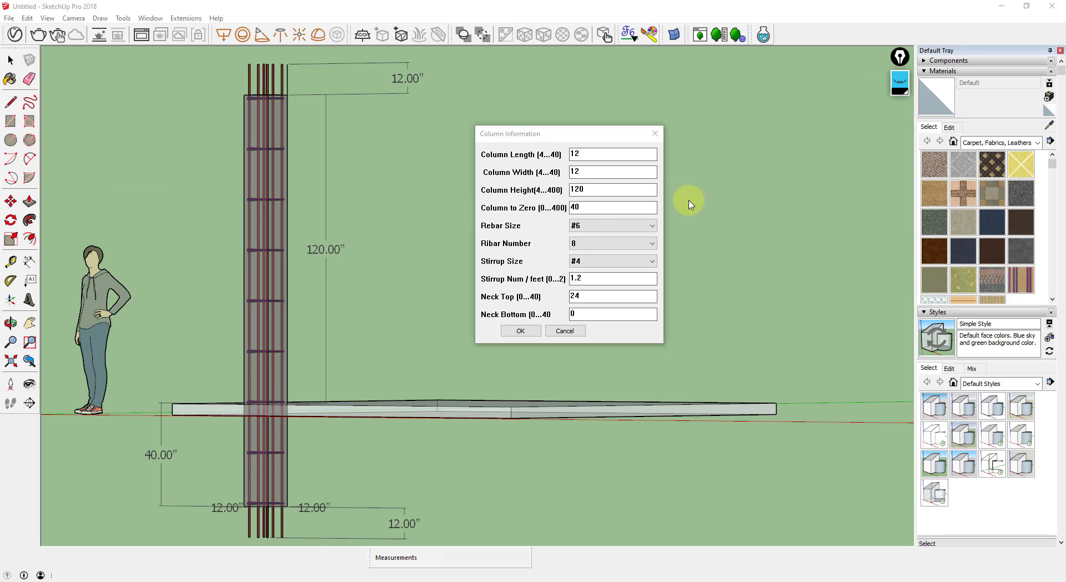
Look through the Rebar Size options, and switch to the image308.jpg steel bar chart in Photos with the pen annotations shown.
{"action": "left_click", "coordinate": [631, 227]}
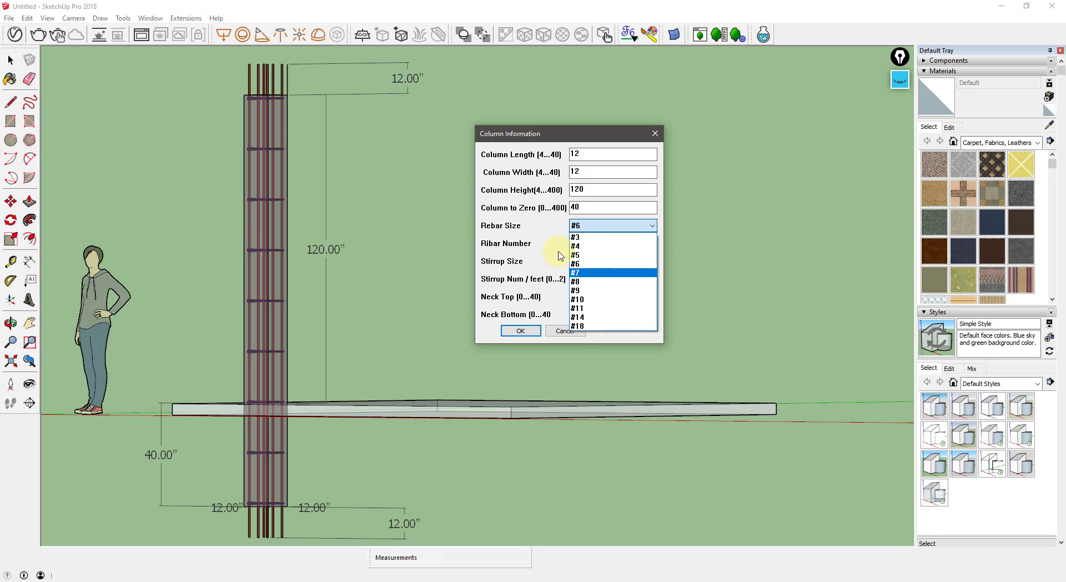
{"action": "left_click", "coordinate": [560, 231]}
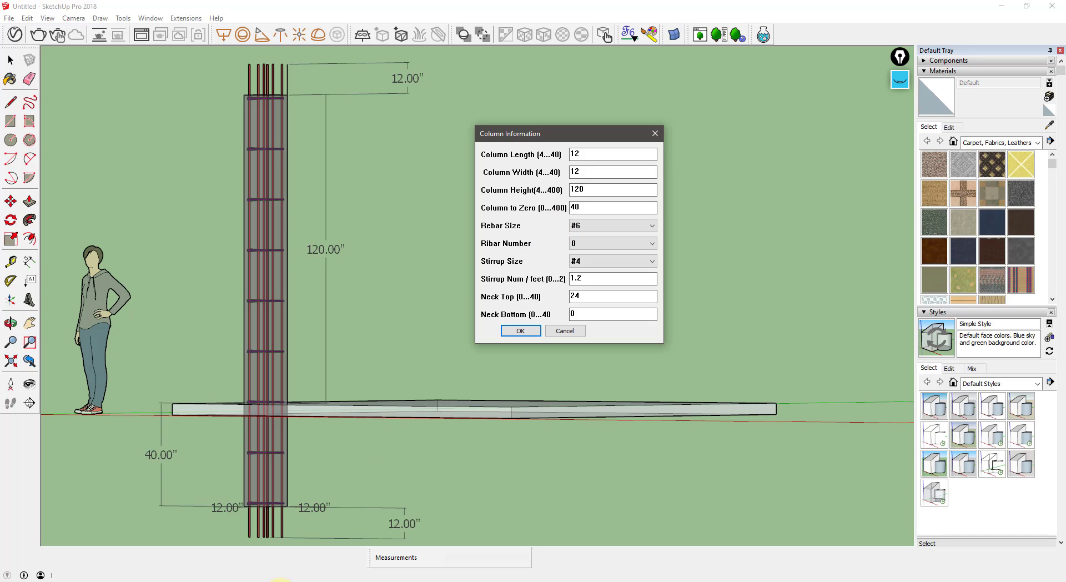
{"action": "left_click", "coordinate": [280, 581]}
{"action": "left_click", "coordinate": [899, 79]}
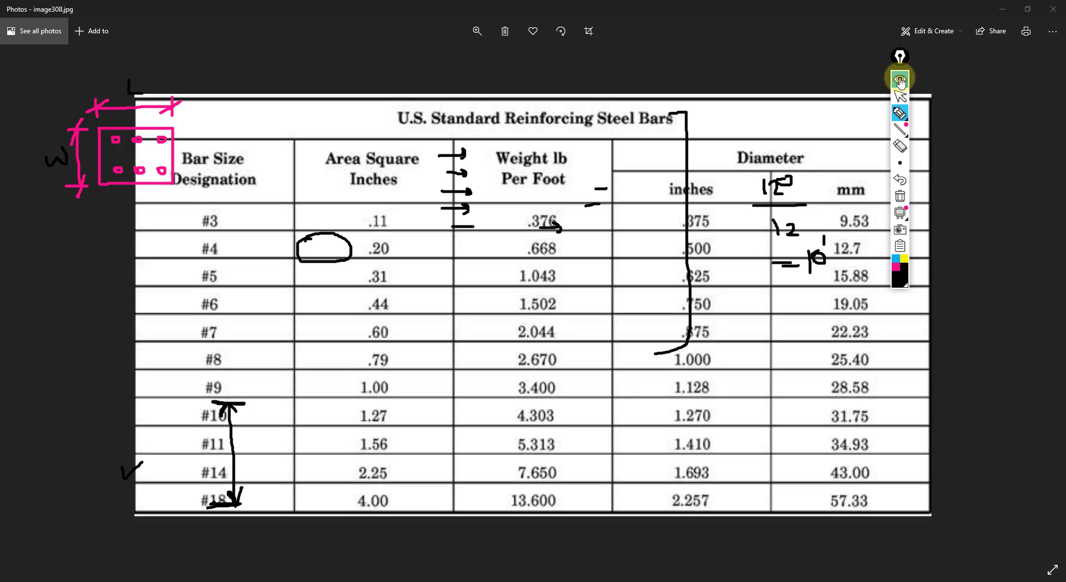
Return to the Column Information dialog in SketchUp and look through the Ribar Number and Stirrup Size options.
{"action": "left_click", "coordinate": [900, 80]}
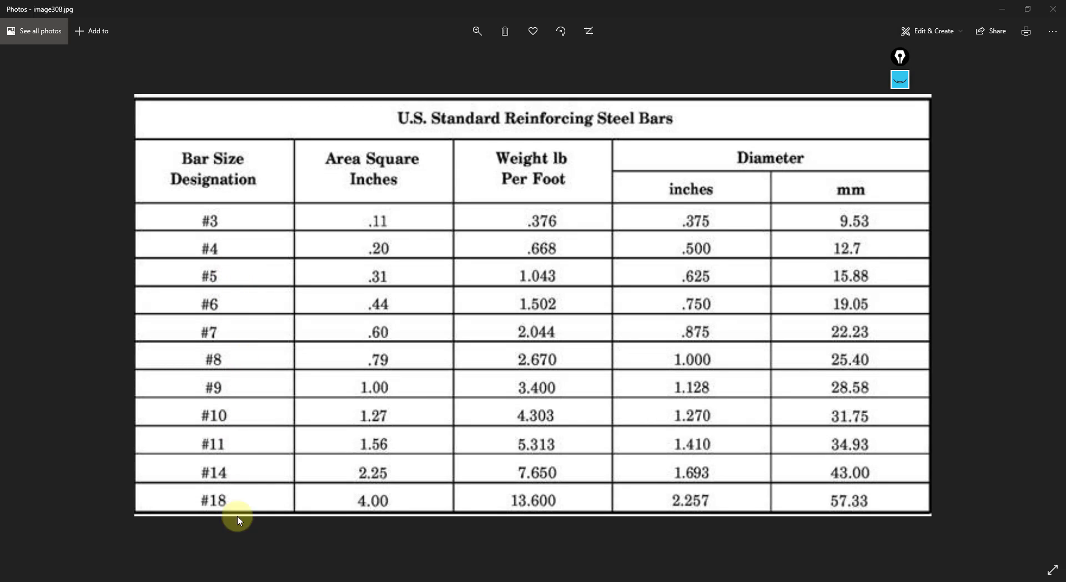
{"action": "left_click", "coordinate": [218, 581]}
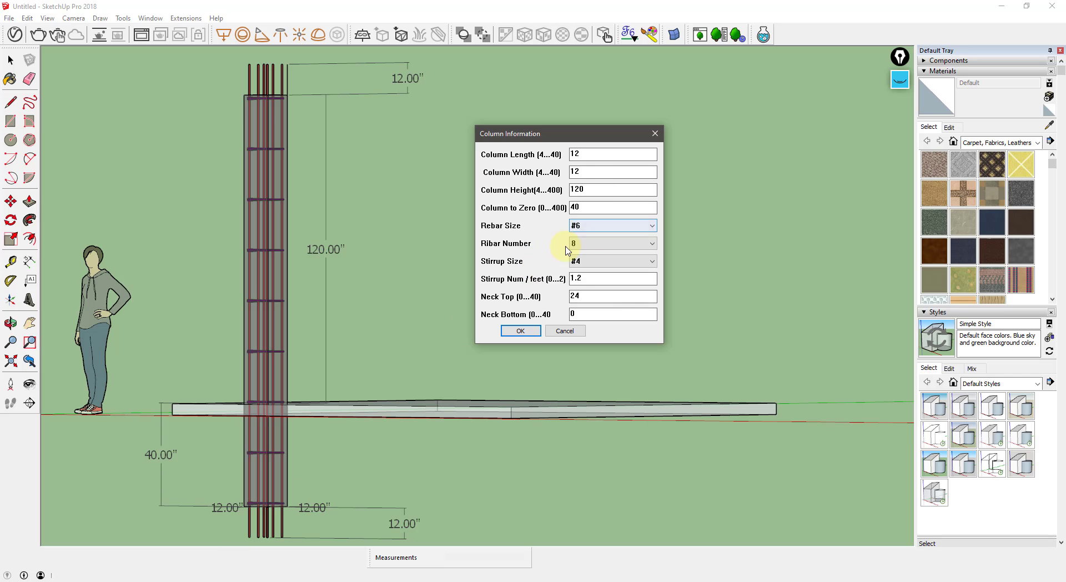
{"action": "left_click", "coordinate": [601, 244]}
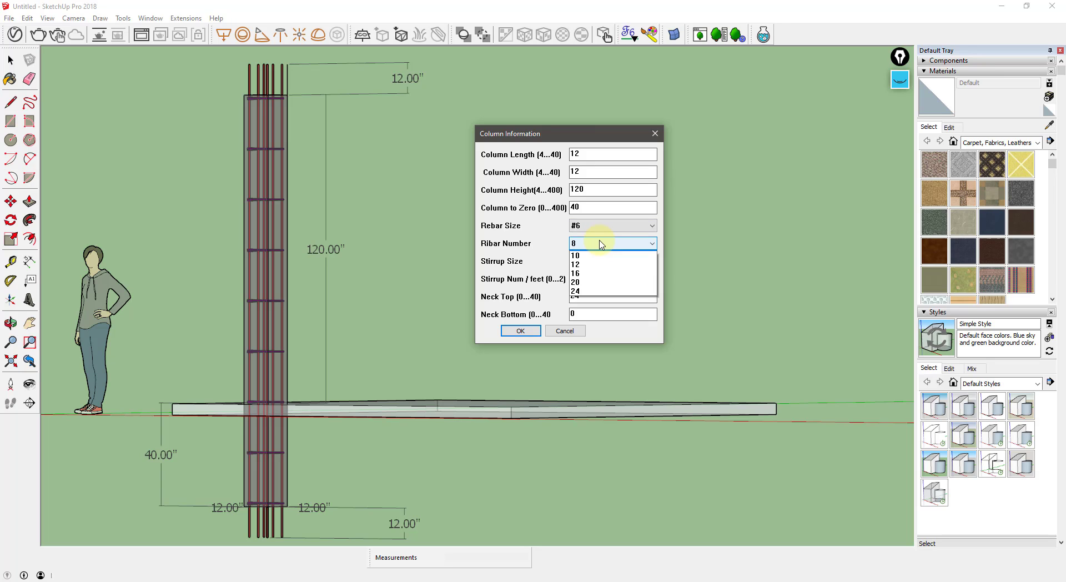
{"action": "left_click", "coordinate": [601, 245]}
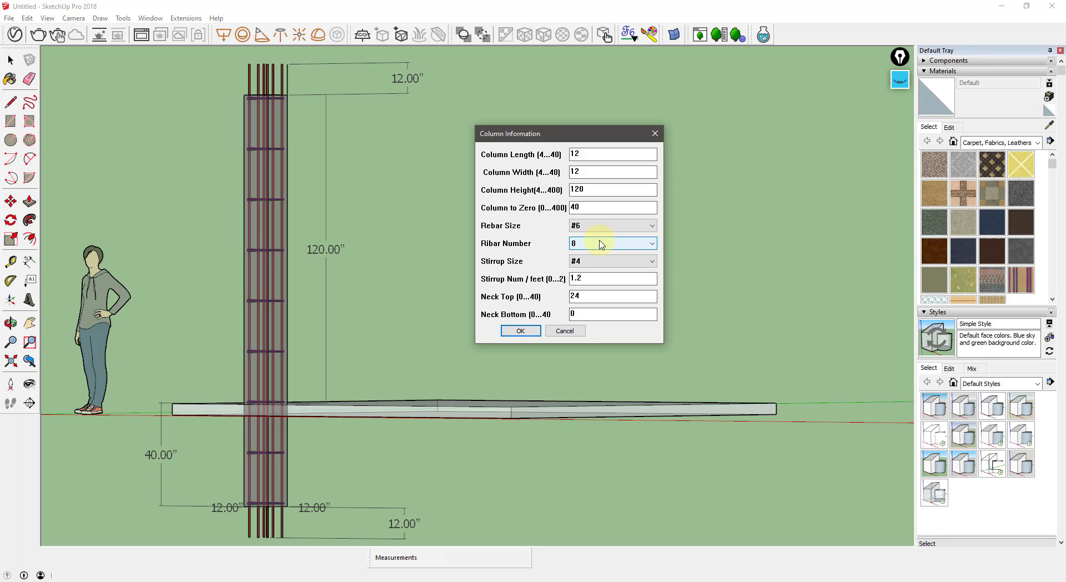
{"action": "left_click", "coordinate": [601, 245]}
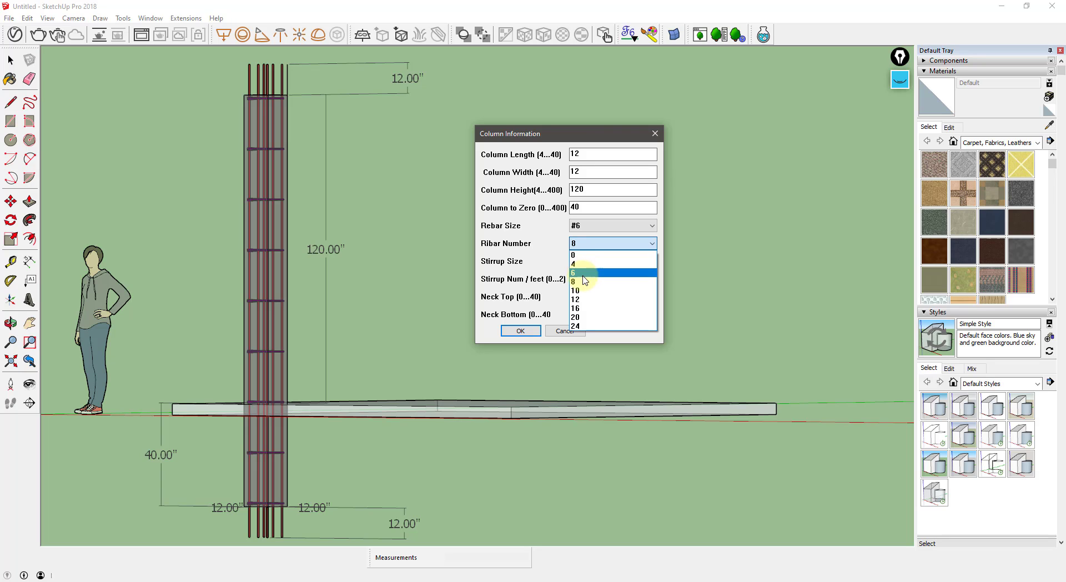
{"action": "left_click", "coordinate": [561, 267]}
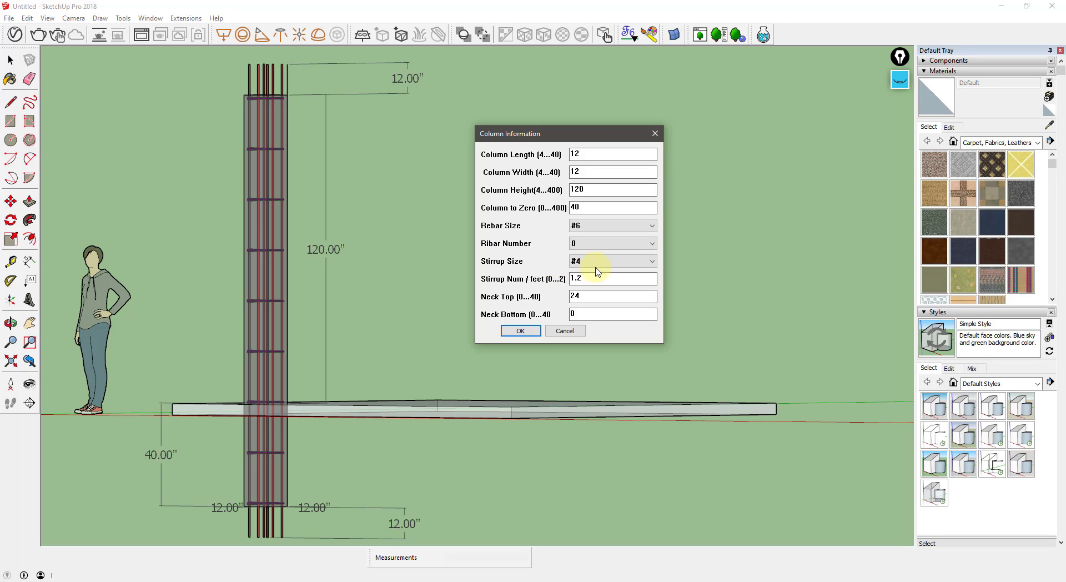
{"action": "left_click", "coordinate": [594, 264]}
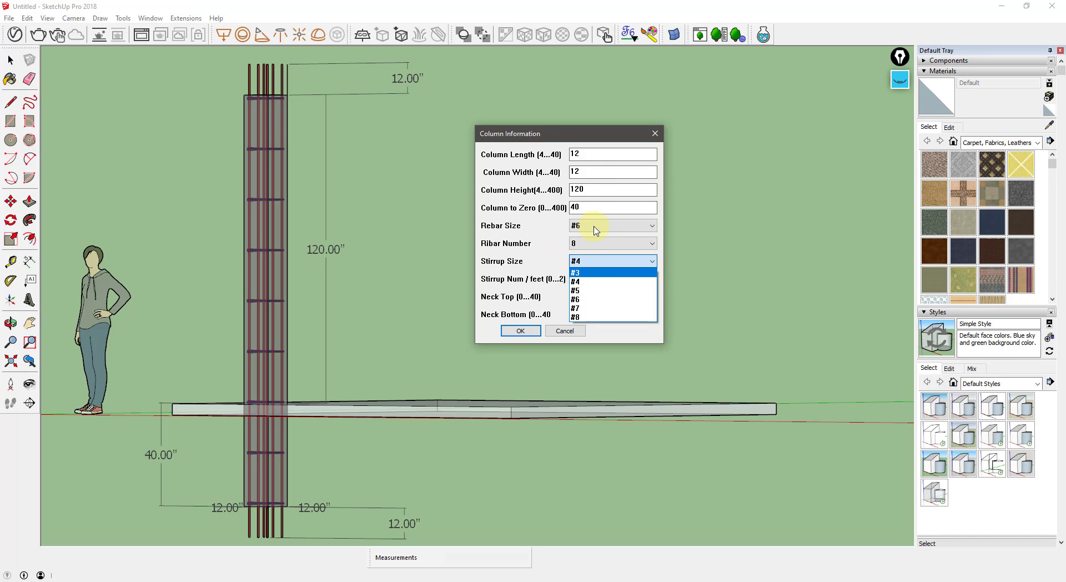
{"action": "left_click", "coordinate": [551, 242]}
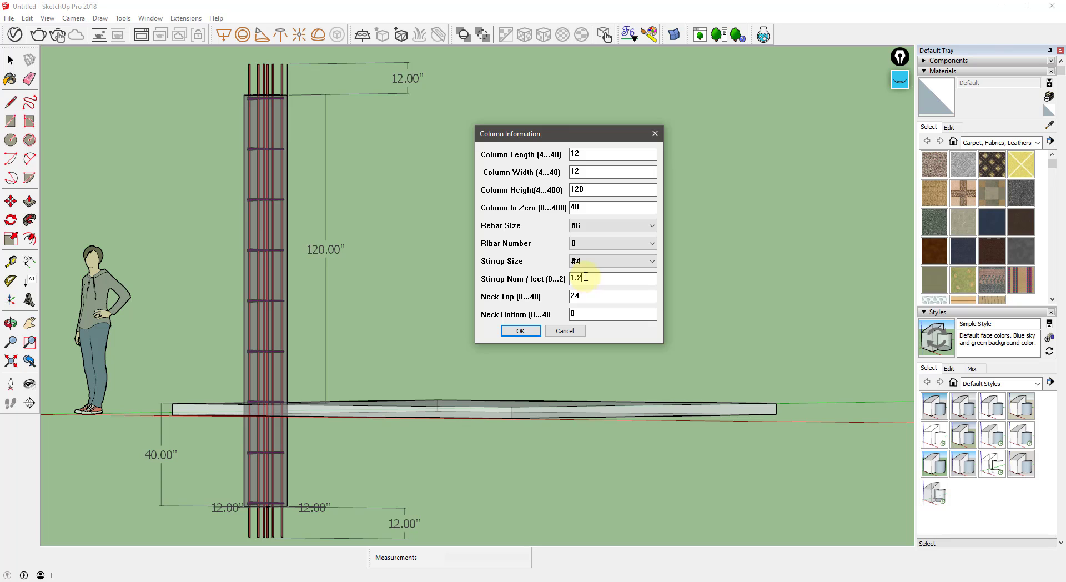
Show the pen annotations and handwrite 1.64' above the feet conversion, with a bracket and an underline.
{"action": "left_click", "coordinate": [899, 80]}
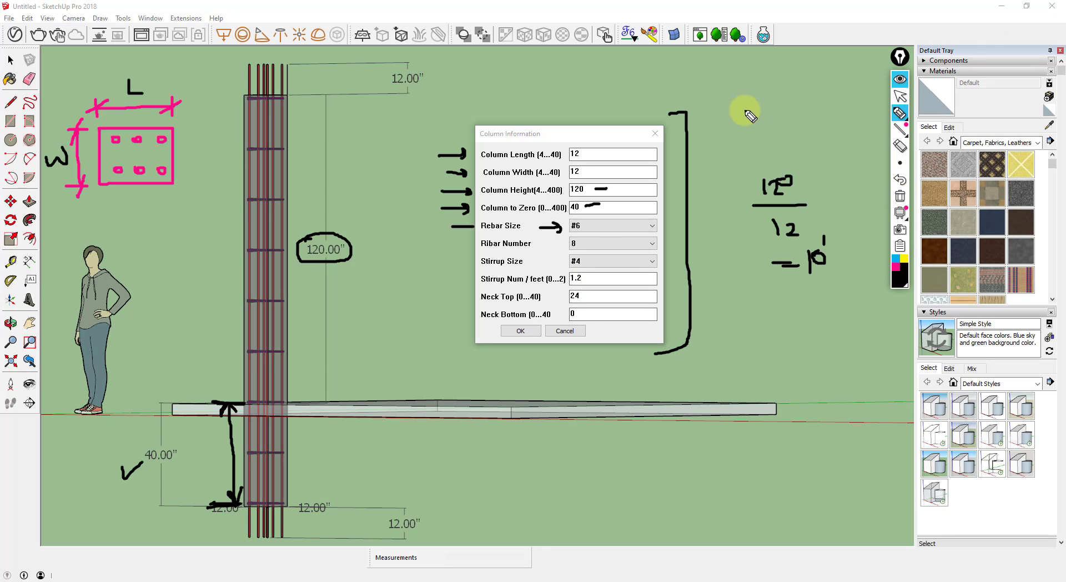
{"action": "mouse_move", "coordinate": [750, 81]}
{"action": "left_mouse_down"}
{"action": "mouse_move", "coordinate": [750, 107]}
{"action": "mouse_move", "coordinate": [782, 96]}
{"action": "mouse_move", "coordinate": [839, 103]}
{"action": "mouse_move", "coordinate": [841, 116]}
{"action": "left_mouse_up"}
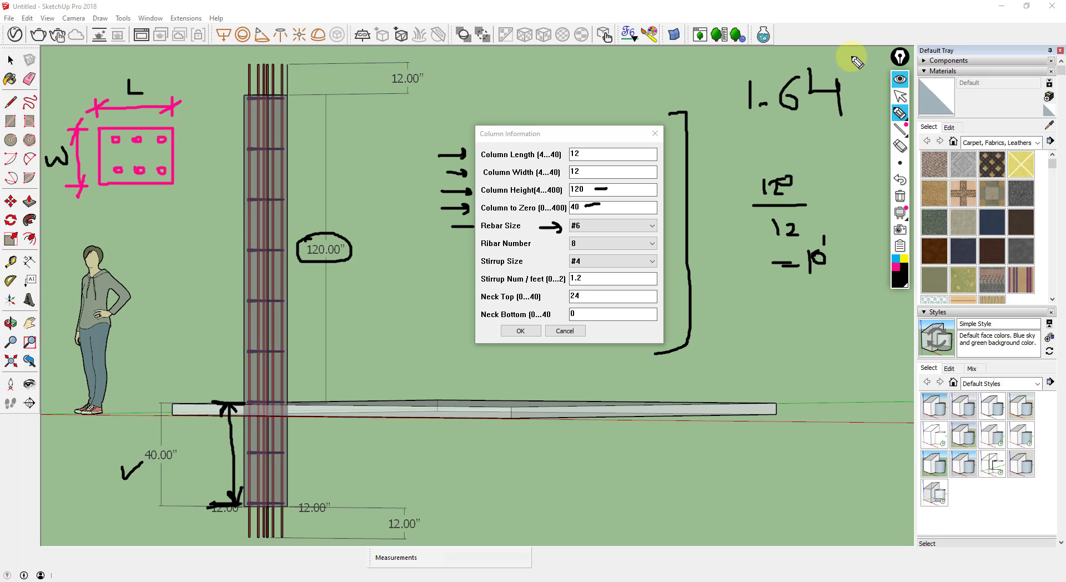
{"action": "mouse_move", "coordinate": [740, 60]}
{"action": "left_mouse_down"}
{"action": "mouse_move", "coordinate": [726, 64]}
{"action": "mouse_move", "coordinate": [743, 125]}
{"action": "mouse_move", "coordinate": [891, 123]}
{"action": "left_mouse_up"}
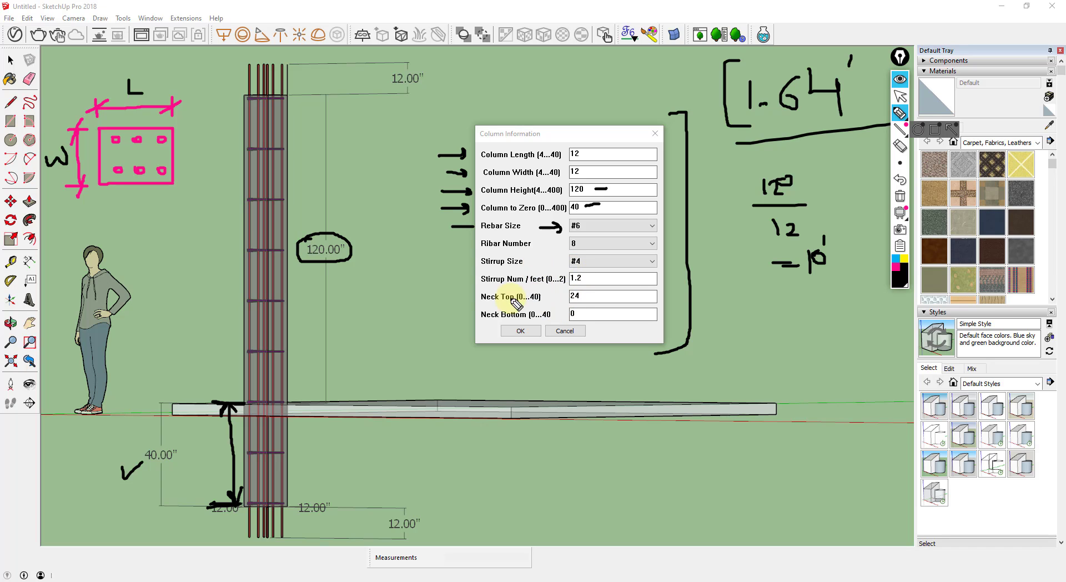
Point pen arrows at Stirrup Num / feet, Neck Top and Neck Bottom, and mark the rebar extensions at both column ends.
{"action": "left_click_drag", "start_coordinate": [435, 280], "coordinate": [464, 286]}
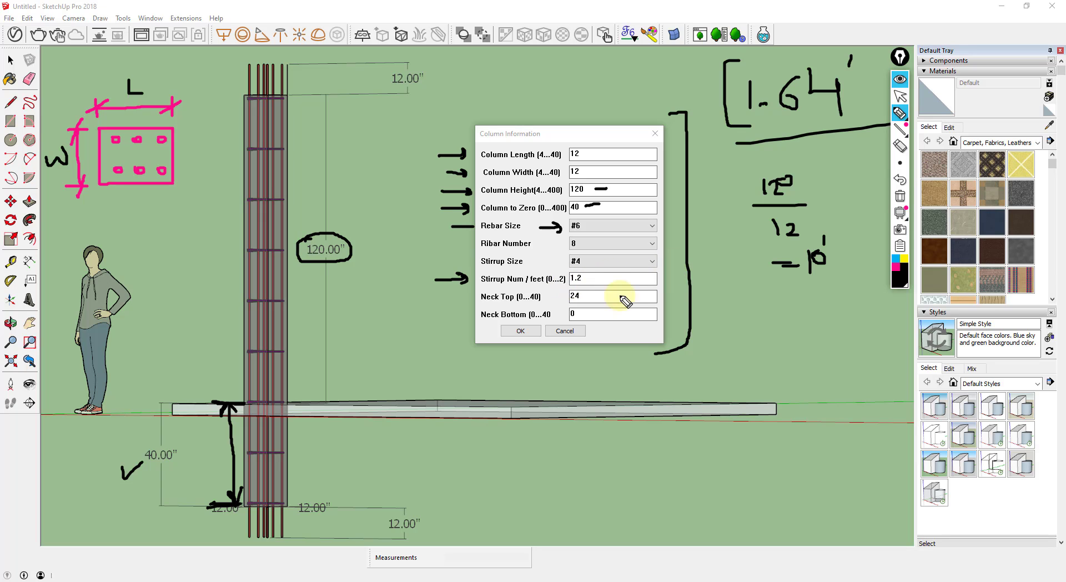
{"action": "mouse_move", "coordinate": [439, 298]}
{"action": "left_mouse_down"}
{"action": "mouse_move", "coordinate": [467, 296]}
{"action": "mouse_move", "coordinate": [457, 317]}
{"action": "mouse_move", "coordinate": [468, 322]}
{"action": "left_mouse_up"}
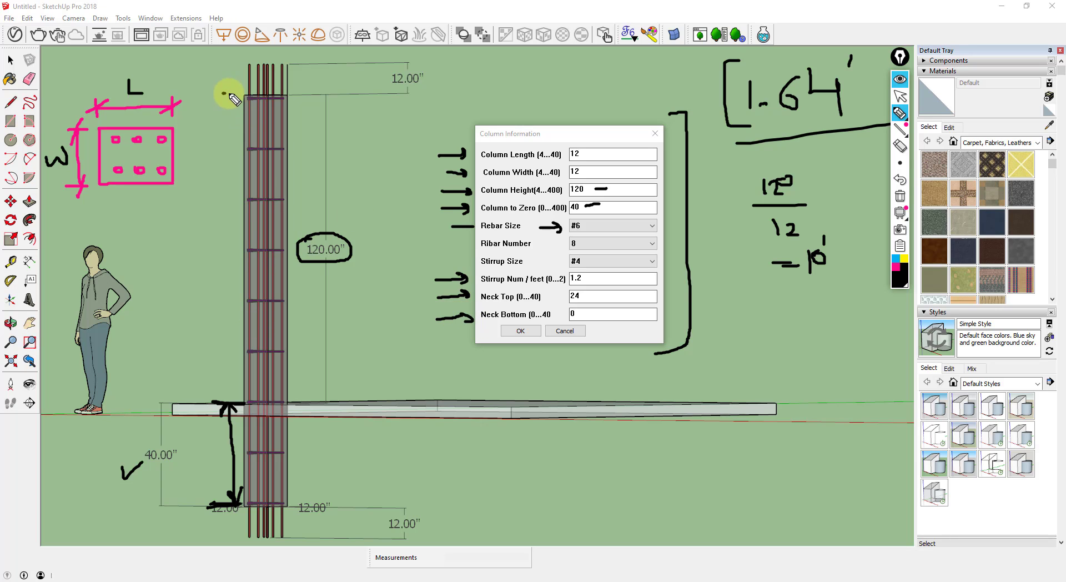
{"action": "left_click_drag", "start_coordinate": [224, 93], "coordinate": [299, 93]}
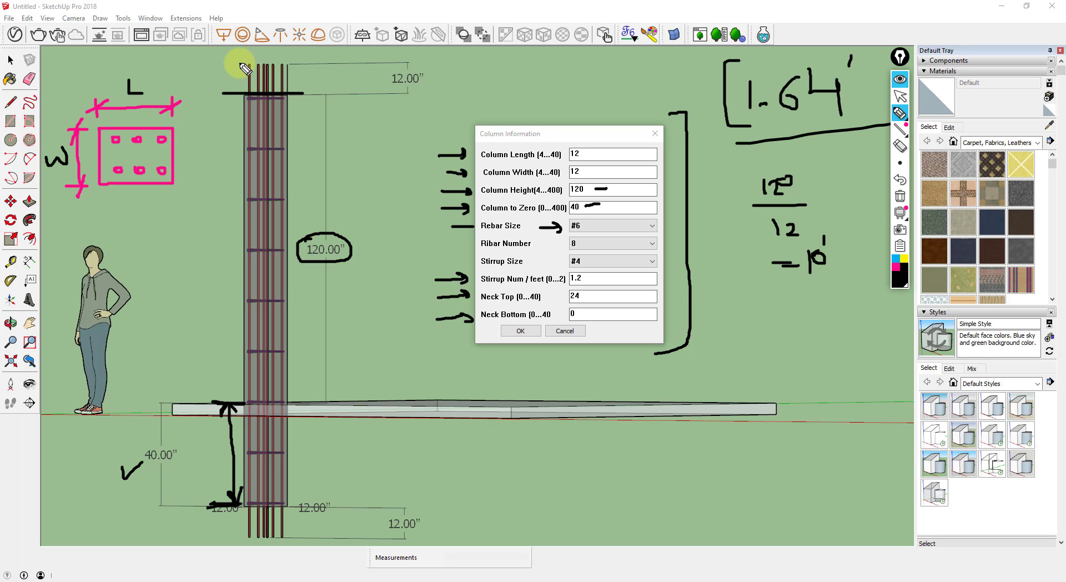
{"action": "mouse_move", "coordinate": [232, 64]}
{"action": "left_mouse_down"}
{"action": "mouse_move", "coordinate": [299, 61]}
{"action": "mouse_move", "coordinate": [303, 87]}
{"action": "left_mouse_up"}
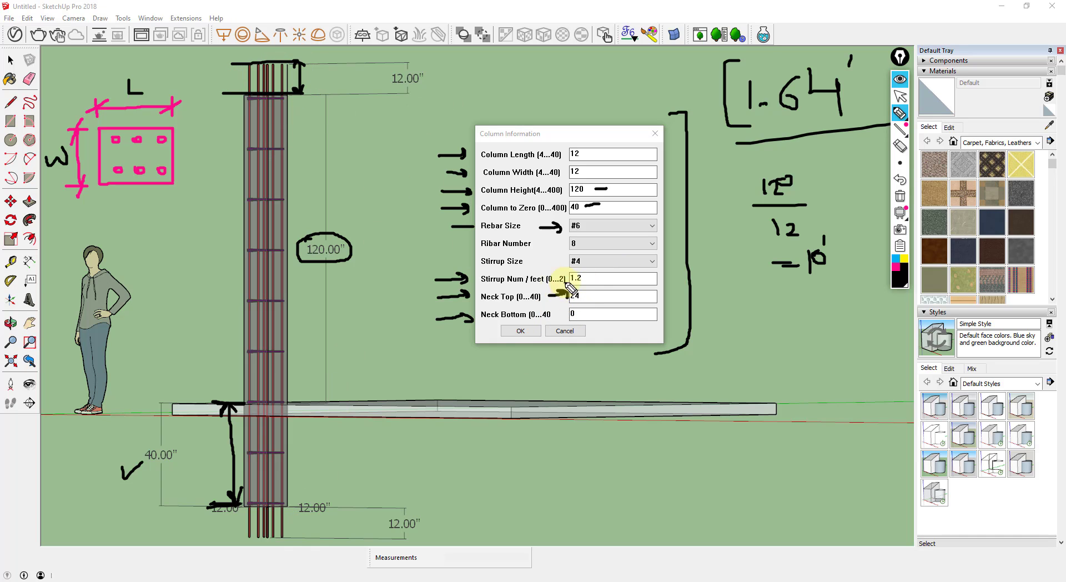
{"action": "mouse_move", "coordinate": [317, 507]}
{"action": "left_mouse_down"}
{"action": "mouse_move", "coordinate": [356, 506]}
{"action": "mouse_move", "coordinate": [343, 533]}
{"action": "mouse_move", "coordinate": [366, 539]}
{"action": "left_mouse_up"}
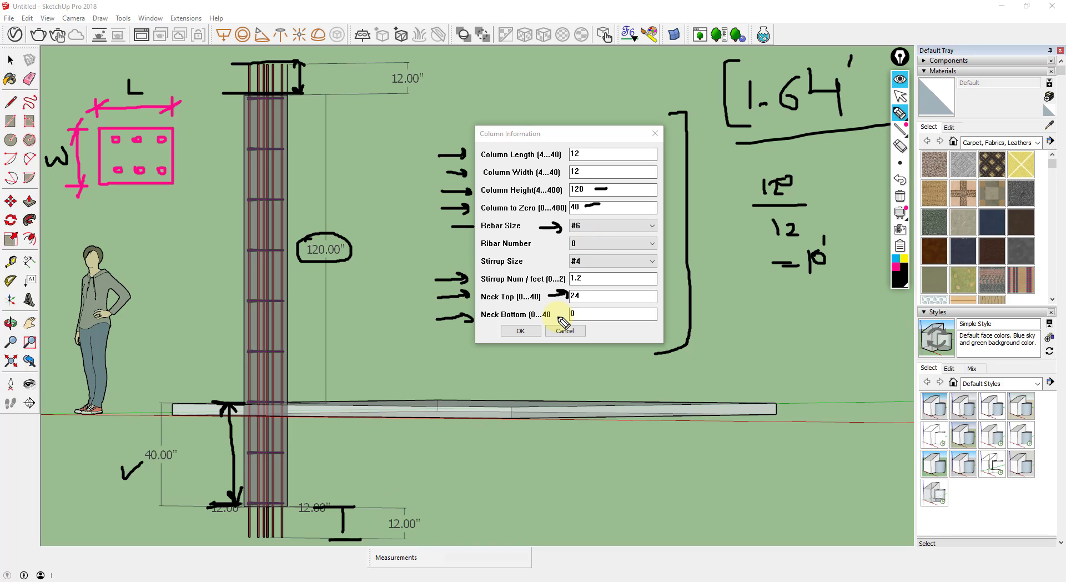
{"action": "left_click", "coordinate": [900, 83]}
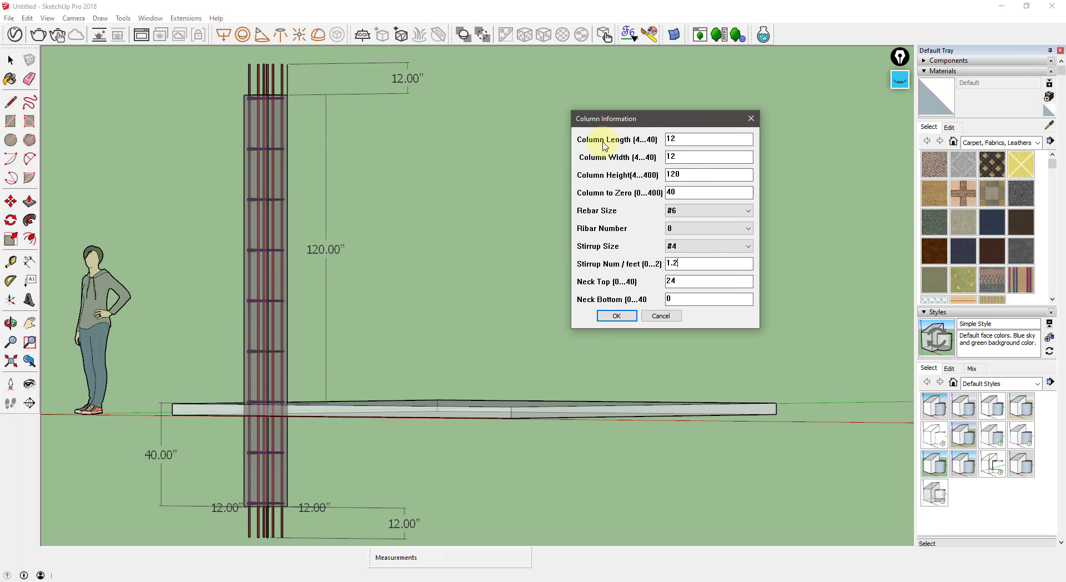
Cancel the column dialog and show the sample column and slab in perspective view with opaque faces.
{"action": "left_click", "coordinate": [667, 316]}
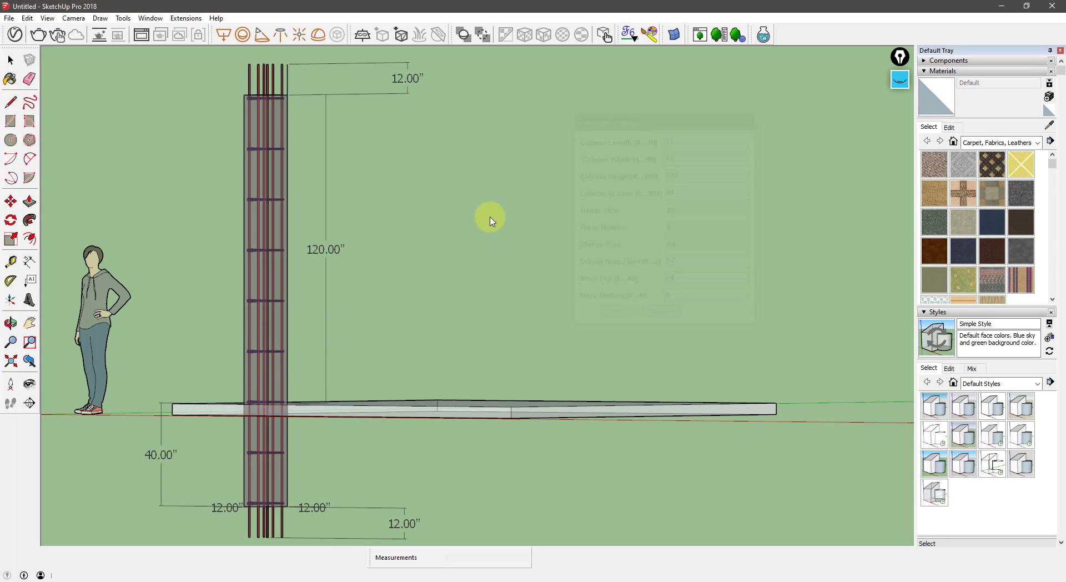
{"action": "middle_click_drag", "start_coordinate": [445, 301], "coordinate": [334, 194]}
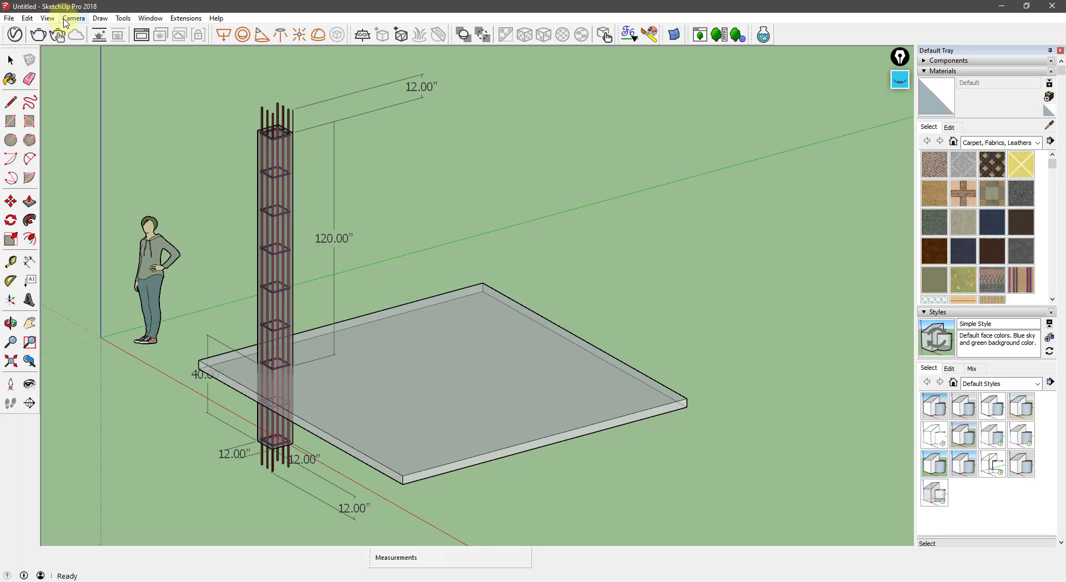
{"action": "left_click", "coordinate": [74, 17]}
{"action": "left_click", "coordinate": [65, 84]}
{"action": "middle_click_drag", "start_coordinate": [389, 311], "coordinate": [486, 270]}
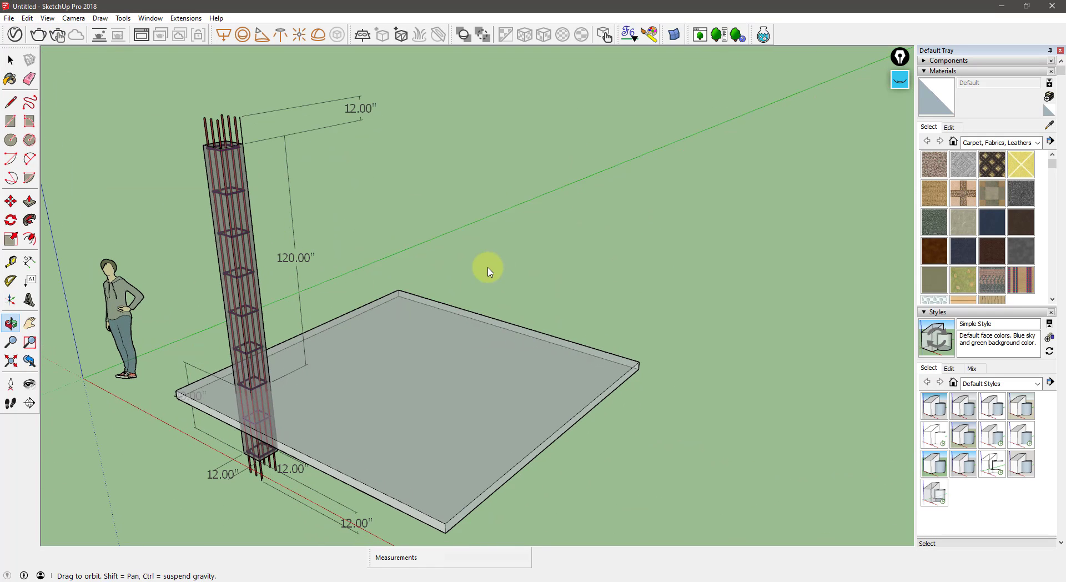
{"action": "key", "text": "k"}
{"action": "key", "text": "k"}
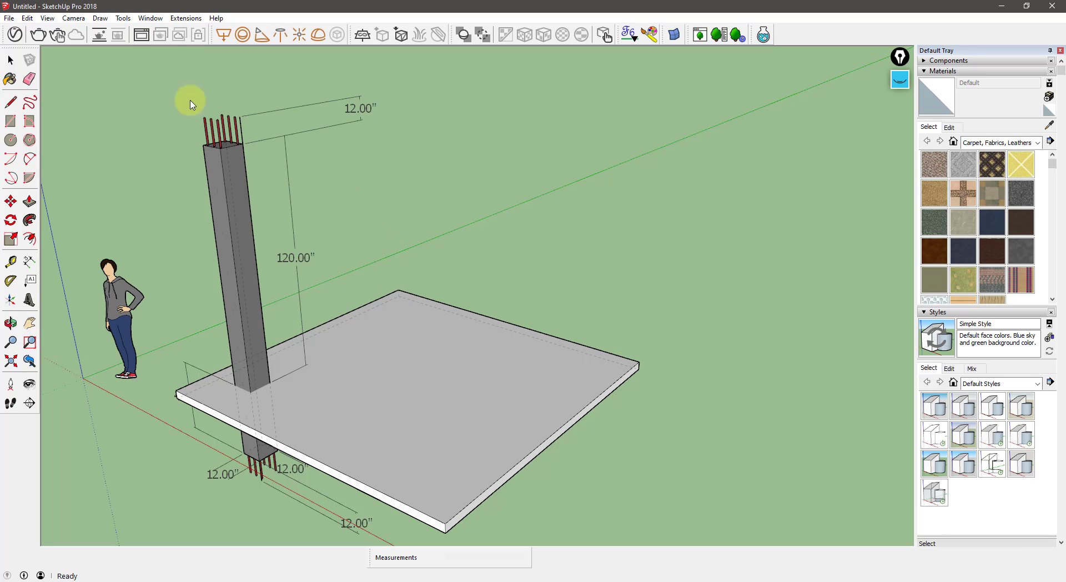
{"action": "left_click", "coordinate": [178, 18]}
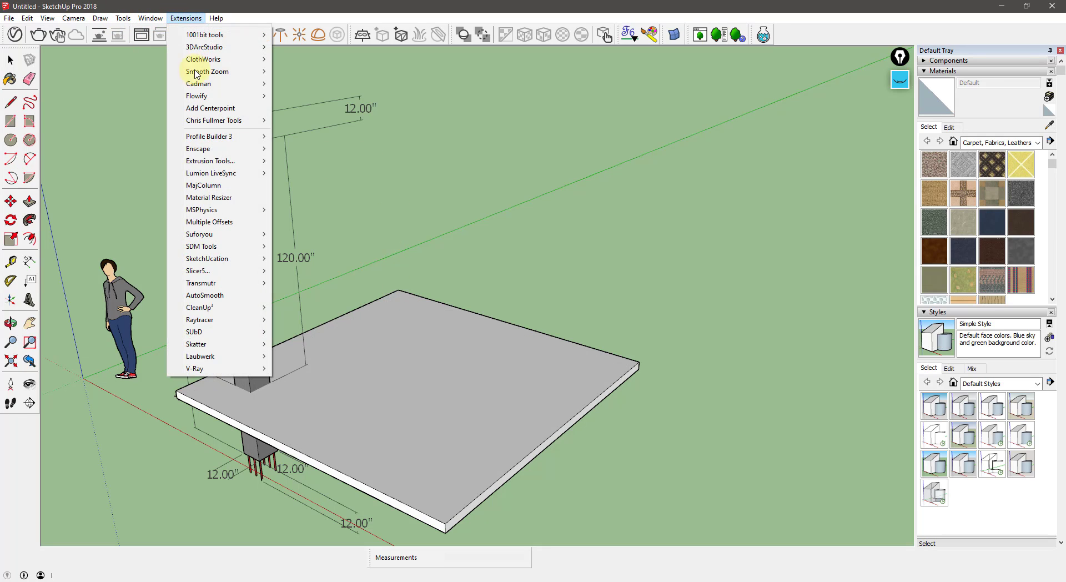
{"action": "left_click", "coordinate": [216, 186]}
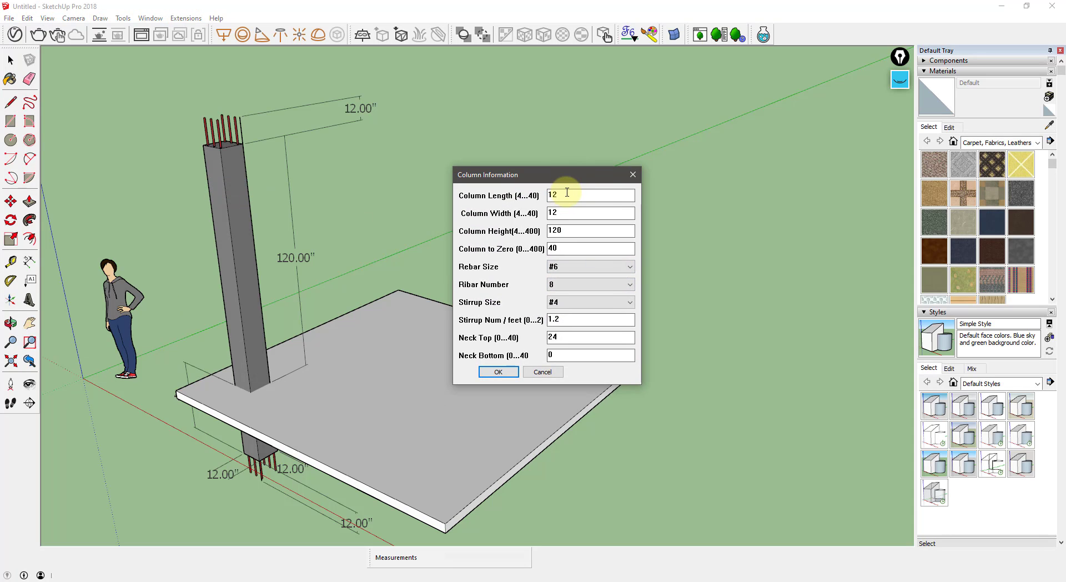
{"action": "left_click", "coordinate": [632, 175]}
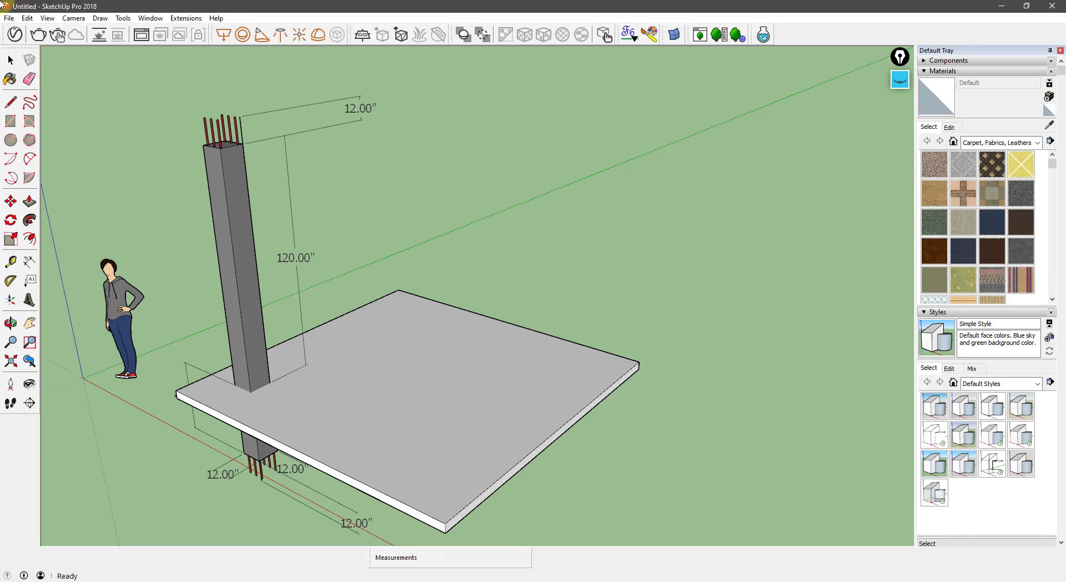
Start a new blank model in place of the sample column model.
{"action": "left_click", "coordinate": [9, 18]}
{"action": "left_click", "coordinate": [145, 133]}
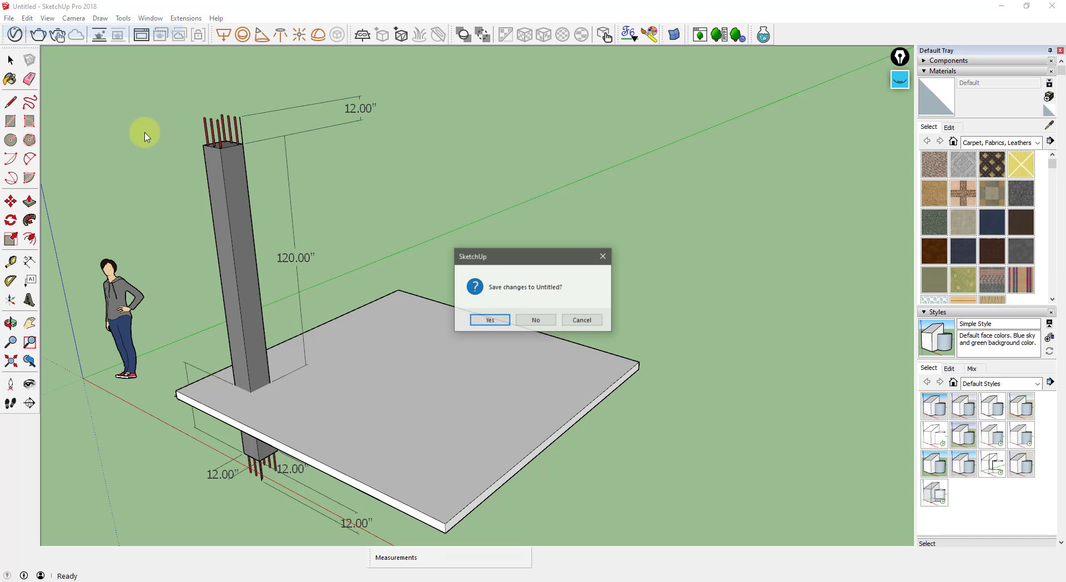
{"action": "left_click", "coordinate": [507, 322]}
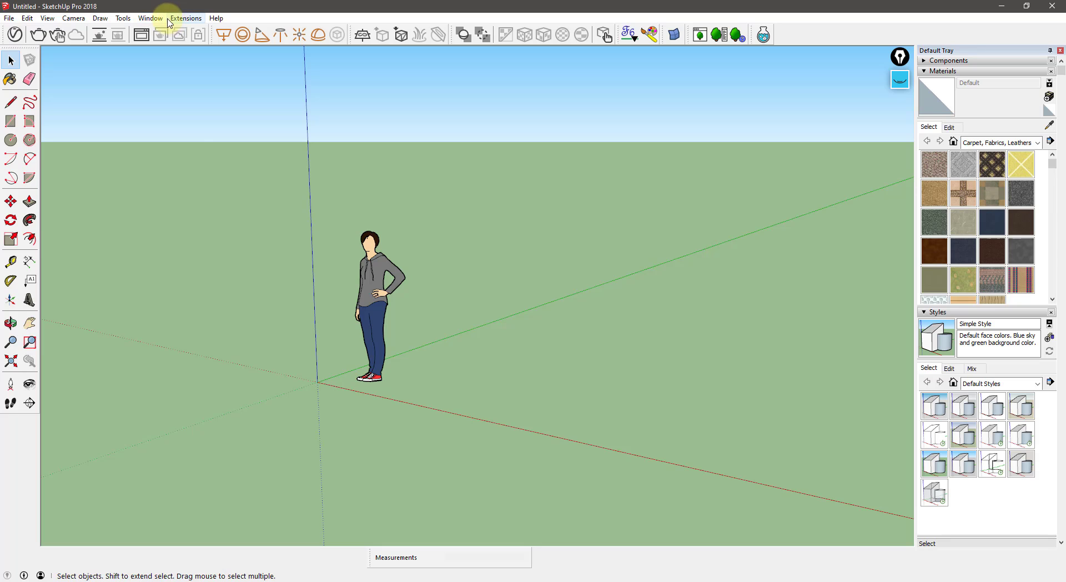
Set the model's length units to Decimal feet with 0.00' precision.
{"action": "left_click", "coordinate": [153, 19]}
{"action": "left_click", "coordinate": [170, 75]}
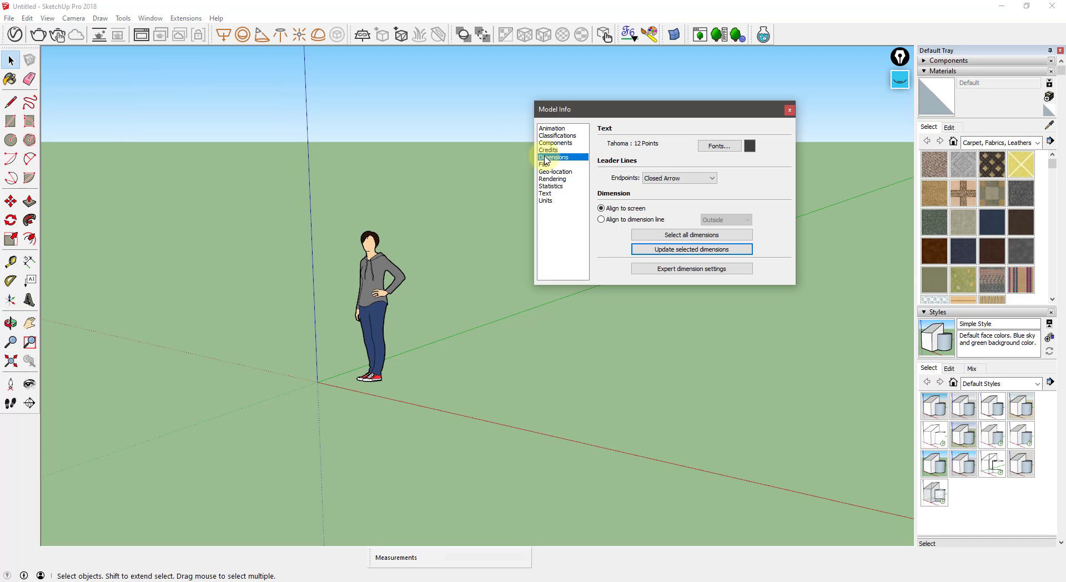
{"action": "left_click", "coordinate": [547, 200]}
{"action": "left_click", "coordinate": [676, 145]}
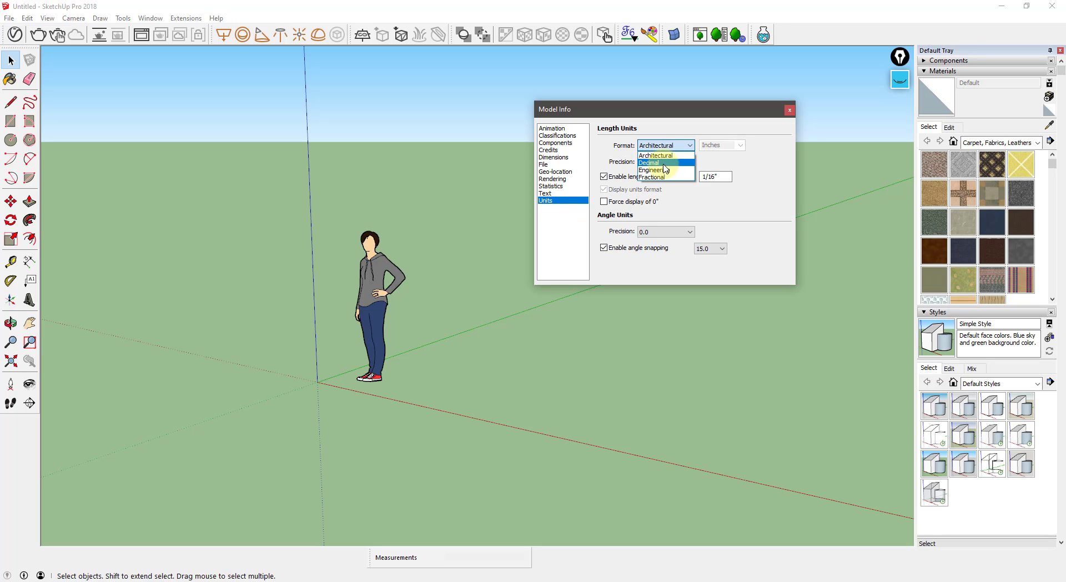
{"action": "left_click", "coordinate": [665, 164]}
{"action": "left_click", "coordinate": [740, 146]}
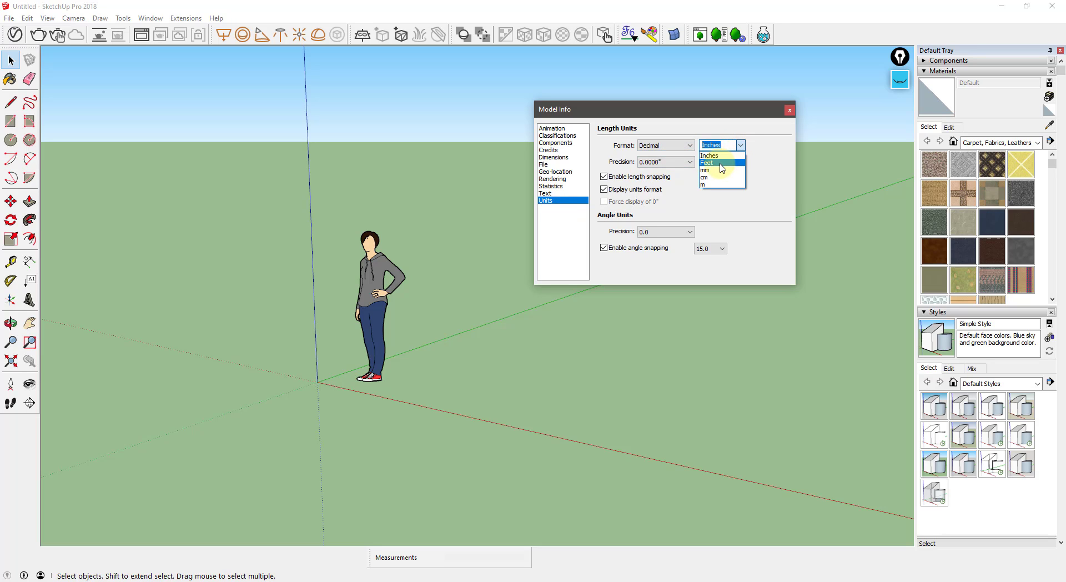
{"action": "left_click", "coordinate": [722, 164]}
{"action": "left_click", "coordinate": [673, 161]}
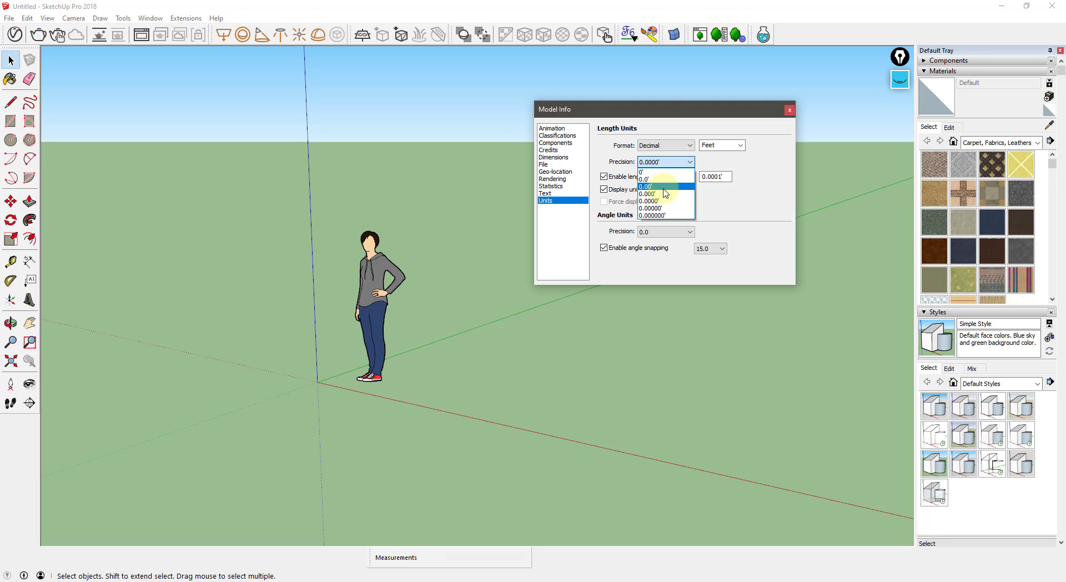
{"action": "left_click", "coordinate": [665, 187]}
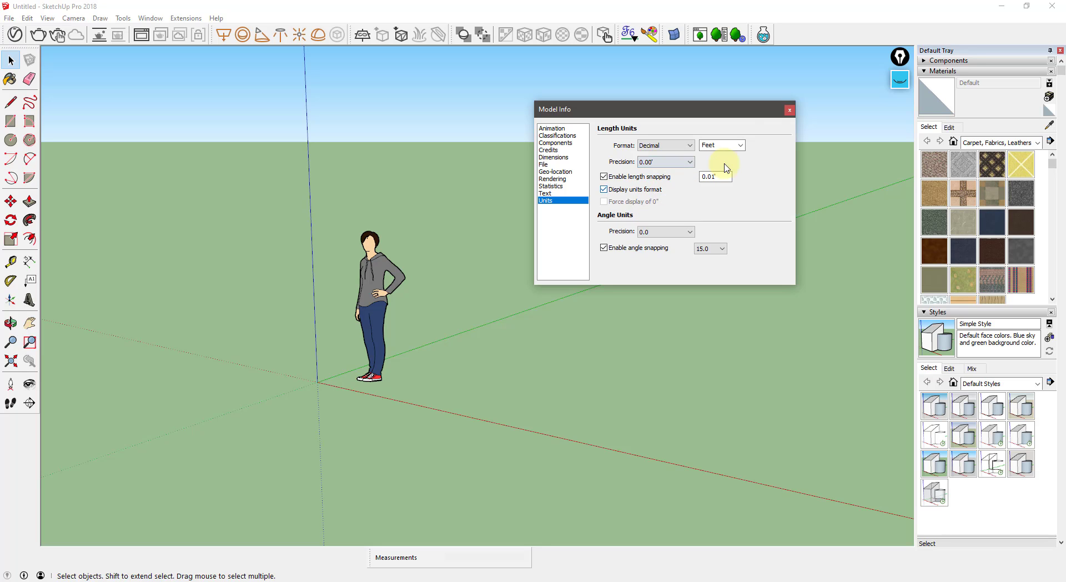
{"action": "left_click", "coordinate": [790, 109]}
Draw a ground rectangle about 11.50' by 15.42' beside the figure and push/pull it into a thin slab.
{"action": "middle_click_drag", "start_coordinate": [584, 222], "coordinate": [490, 380]}
{"action": "key", "text": "r"}
{"action": "left_click", "coordinate": [428, 398]}
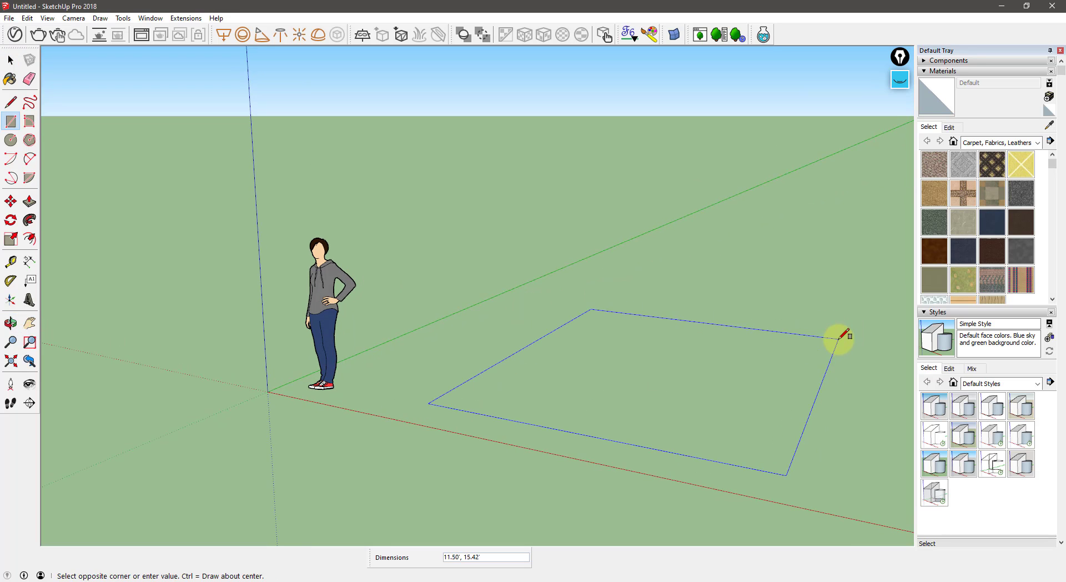
{"action": "left_click", "coordinate": [840, 336]}
{"action": "key", "text": "p"}
{"action": "left_click", "coordinate": [726, 381]}
{"action": "left_click", "coordinate": [727, 374]}
Select all of the slab's connected geometry and make it a group.
{"action": "key", "text": "space"}
{"action": "triple_click", "coordinate": [666, 375]}
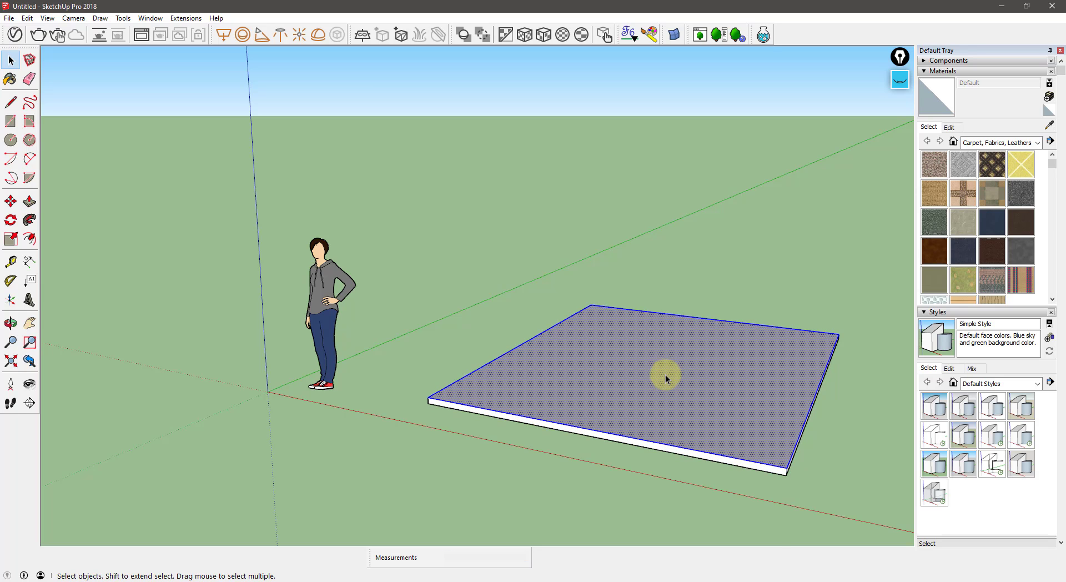
{"action": "right_click", "coordinate": [666, 374]}
{"action": "left_click", "coordinate": [650, 350]}
{"action": "right_click", "coordinate": [651, 351]}
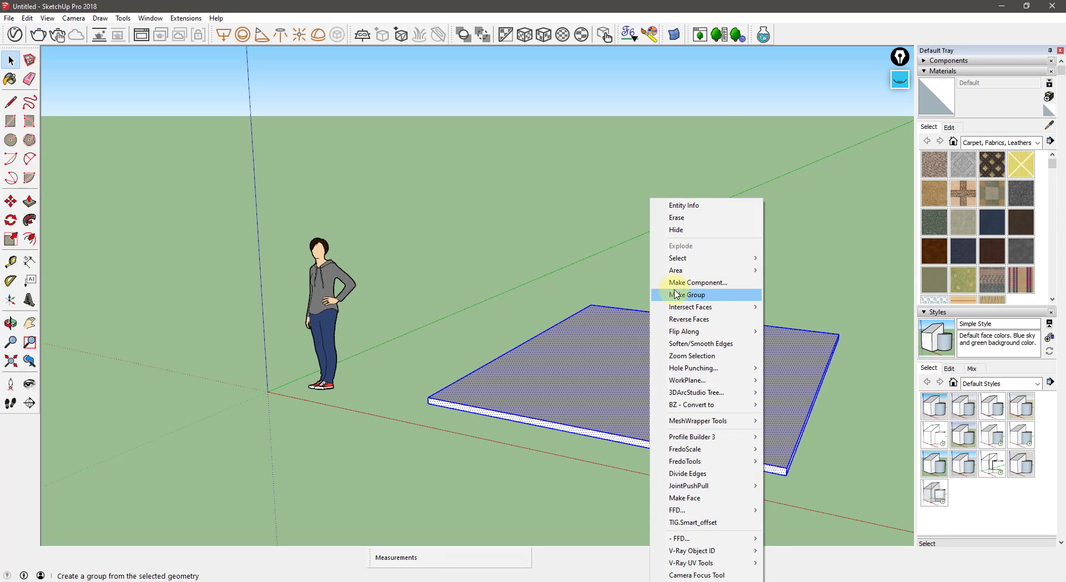
{"action": "left_click", "coordinate": [672, 293]}
{"action": "middle_click_drag", "start_coordinate": [672, 294], "coordinate": [418, 258]}
{"action": "left_click", "coordinate": [422, 190]}
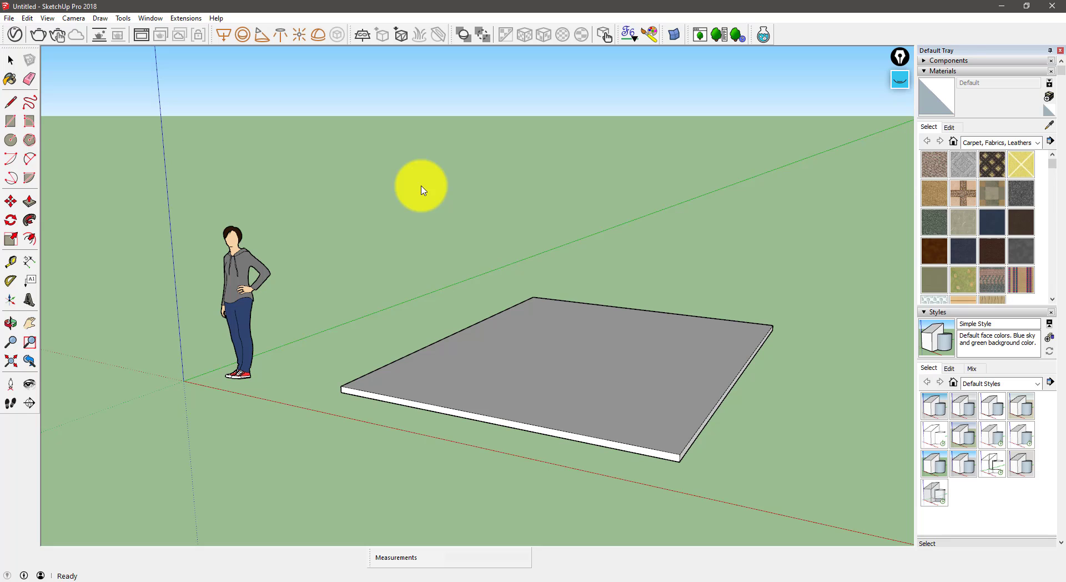
Start a MajColumn column with length 1, width 1 and height 10, and set Column to Zero to 0.
{"action": "left_click", "coordinate": [185, 19]}
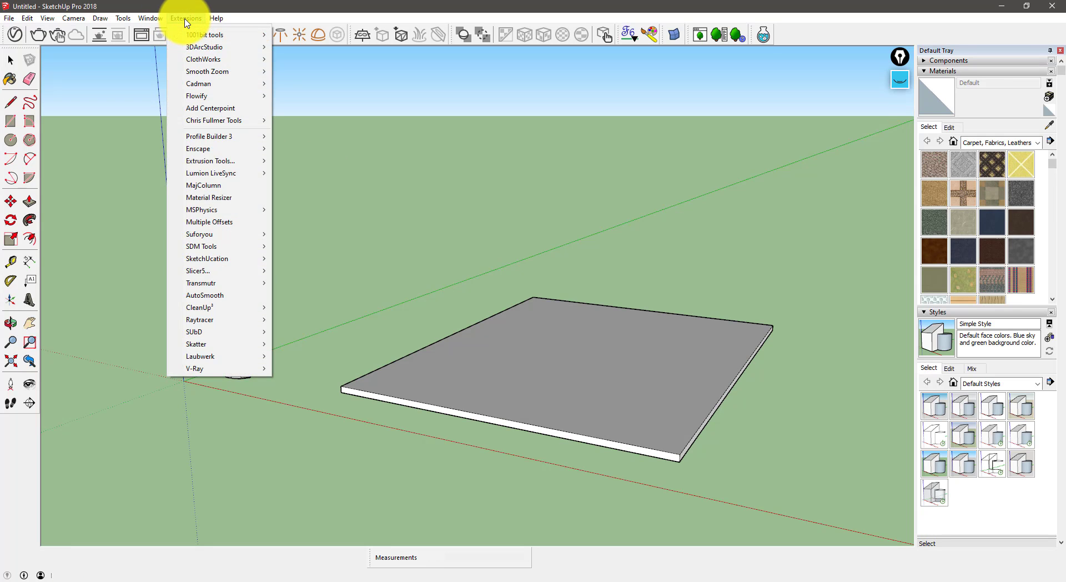
{"action": "left_click", "coordinate": [211, 189]}
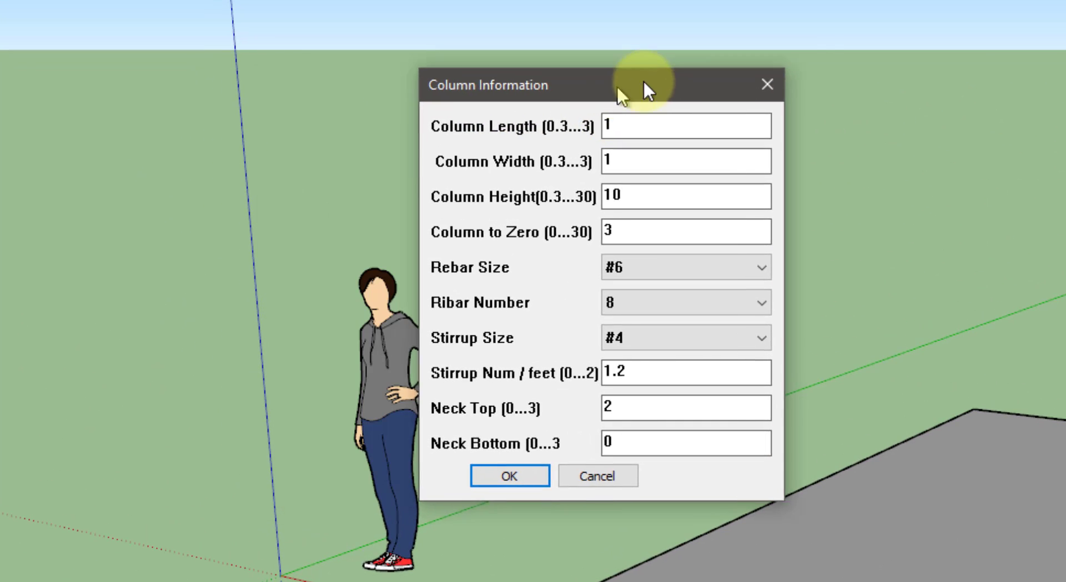
{"action": "left_click_drag", "start_coordinate": [617, 88], "coordinate": [642, 48]}
{"action": "left_click_drag", "start_coordinate": [674, 88], "coordinate": [608, 87]}
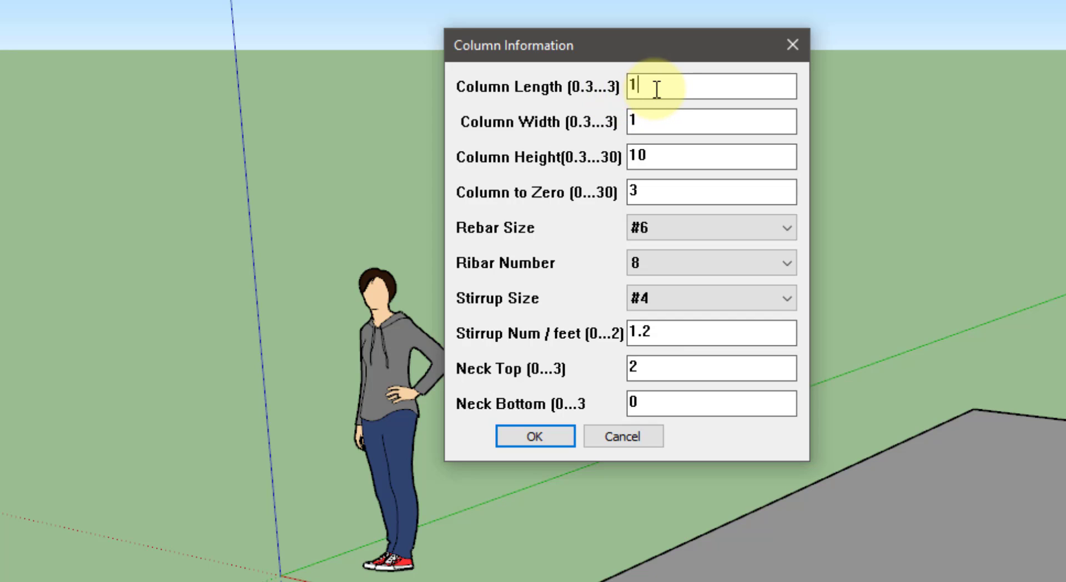
{"action": "left_click_drag", "start_coordinate": [657, 88], "coordinate": [614, 88]}
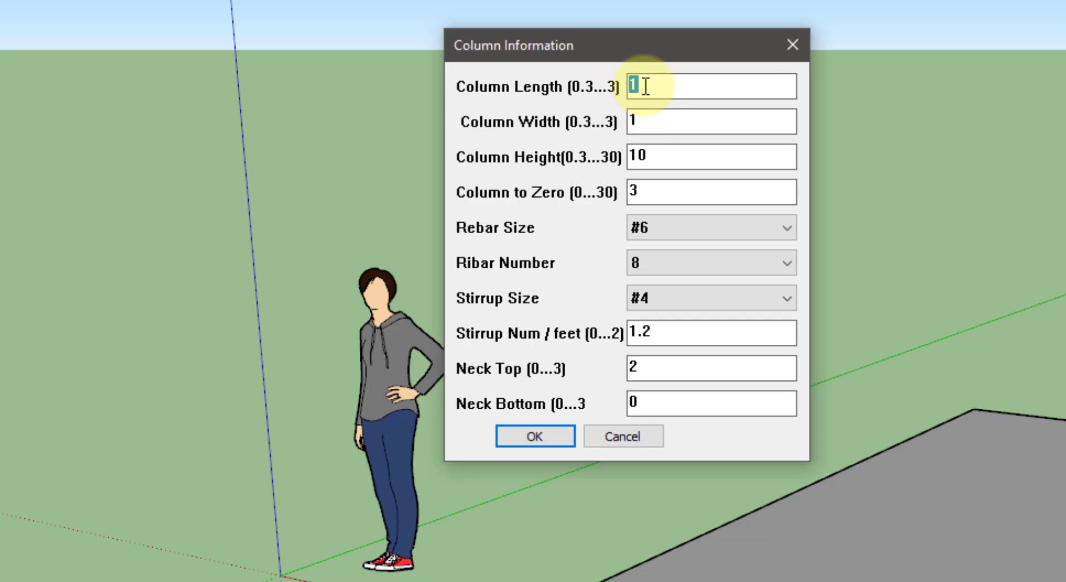
{"action": "left_click", "coordinate": [647, 118]}
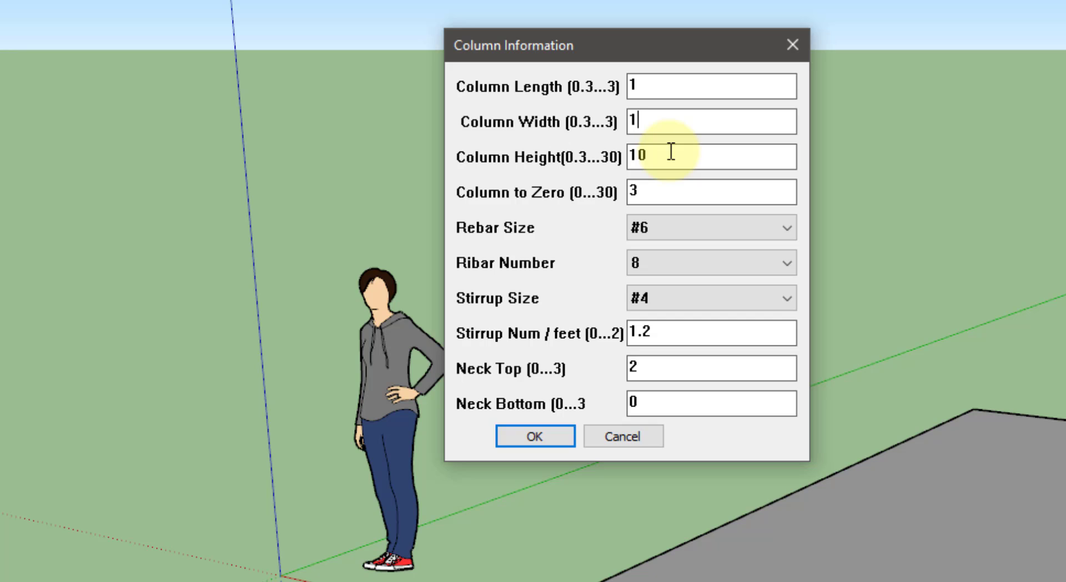
{"action": "left_click_drag", "start_coordinate": [674, 198], "coordinate": [613, 195]}
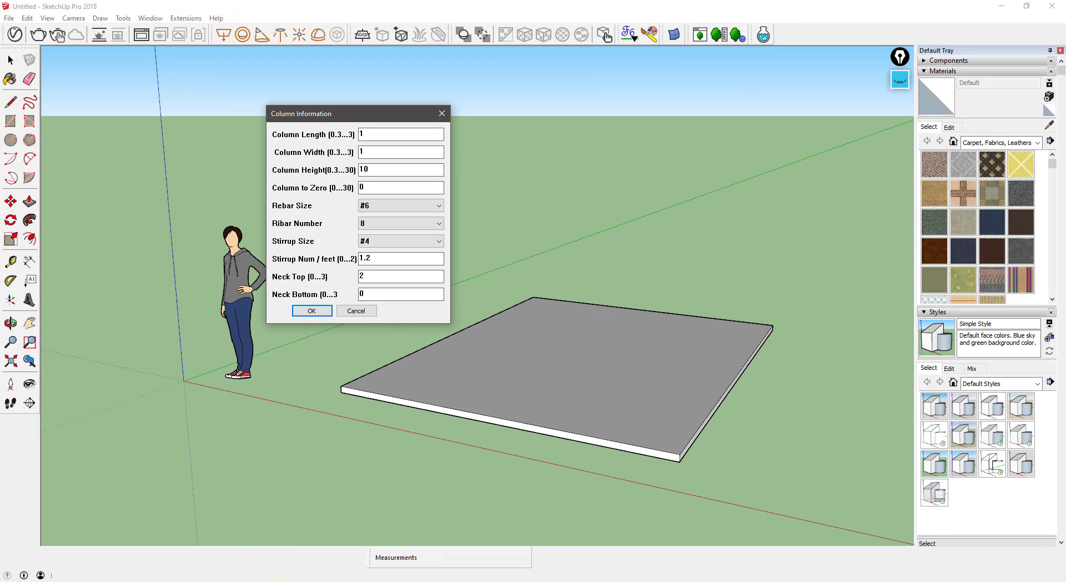
Check the reinforcing bar diameters in the Photos chart, and back in SketchUp set the rebar size to #5 with 8 bars.
{"action": "left_click", "coordinate": [280, 581]}
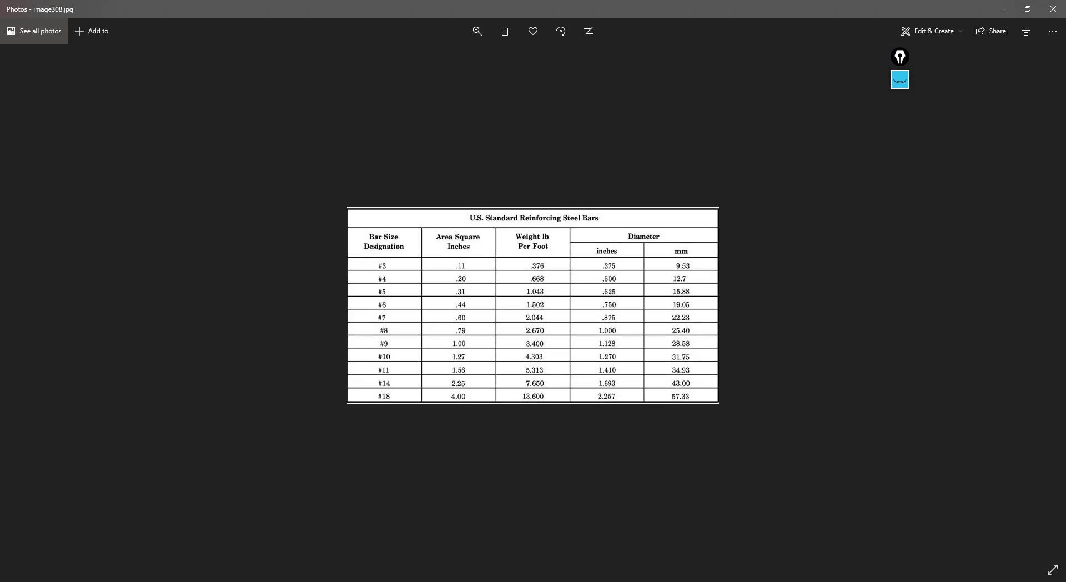
{"action": "scroll", "coordinate": [247, 324], "scroll_direction": "up", "scroll_amount": 3}
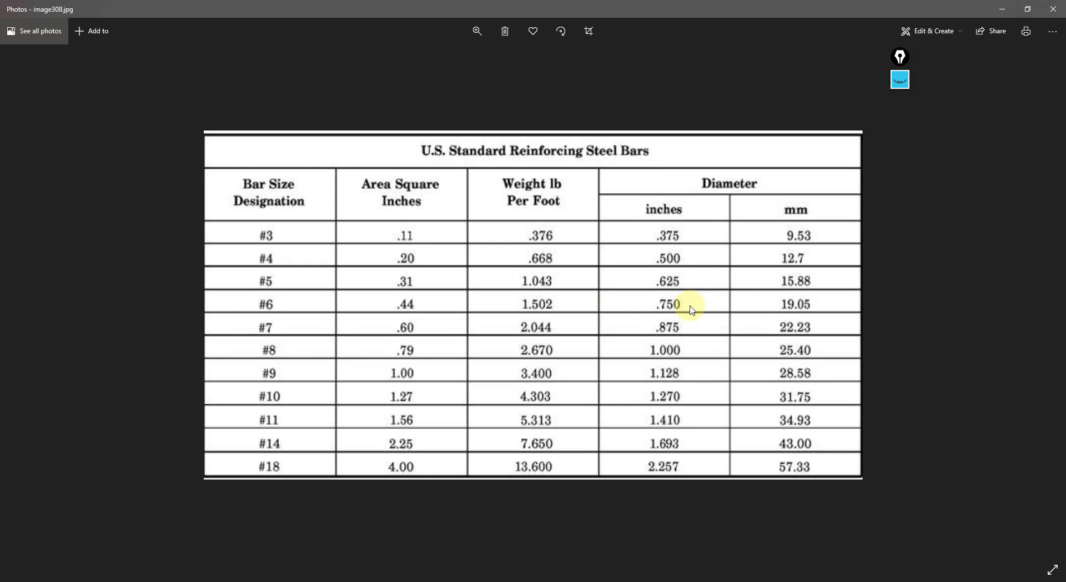
{"action": "left_click", "coordinate": [1002, 9]}
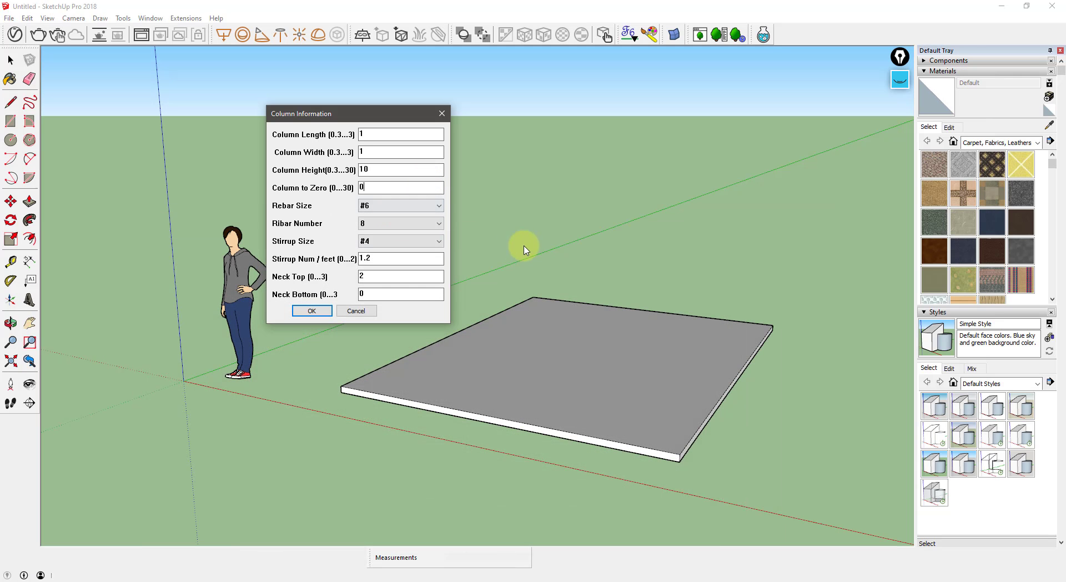
{"action": "left_click", "coordinate": [391, 208]}
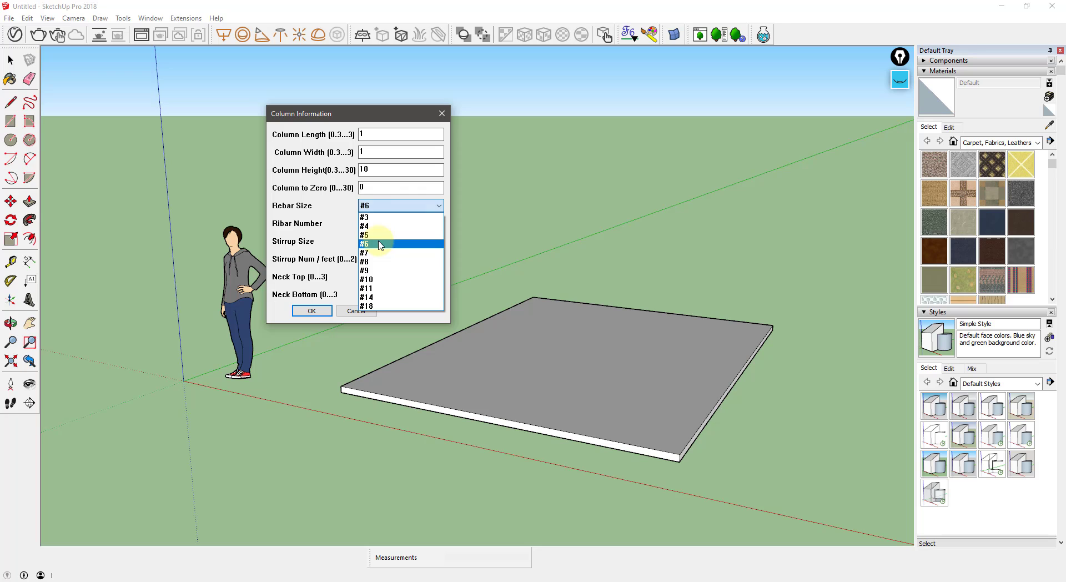
{"action": "left_click", "coordinate": [377, 235]}
{"action": "left_click", "coordinate": [371, 224]}
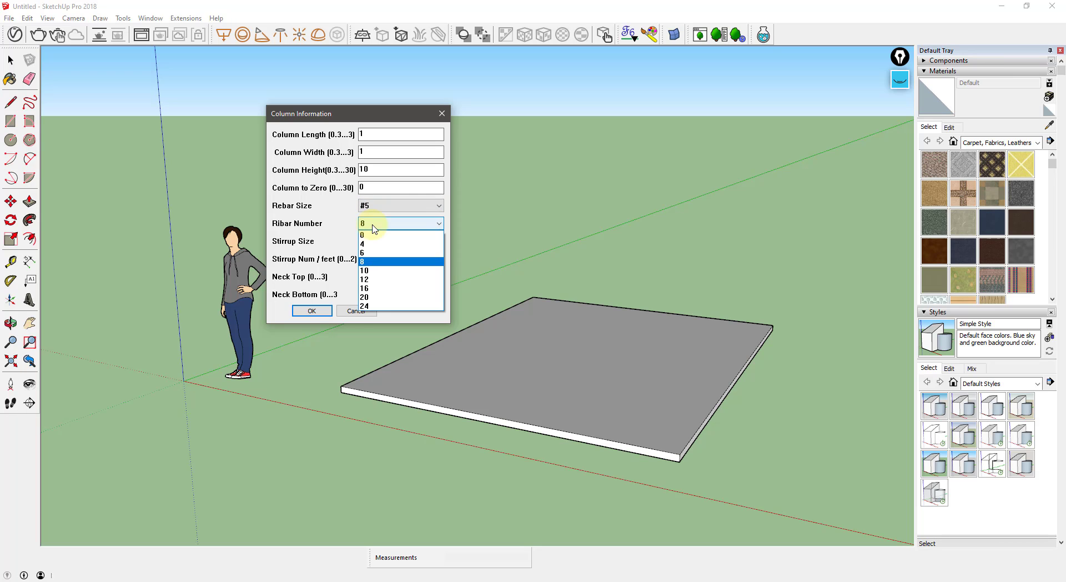
{"action": "left_click", "coordinate": [377, 261]}
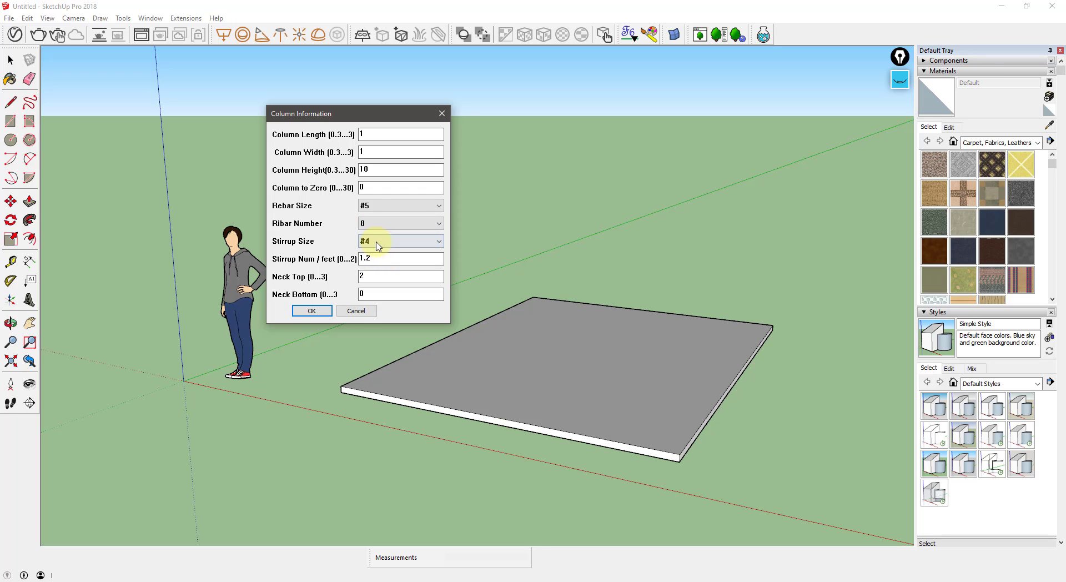
Keep stirrup size #4, set 2 stirrups per foot and Neck Top to 0, and accept the column information.
{"action": "left_click", "coordinate": [382, 242]}
{"action": "left_click", "coordinate": [382, 241]}
{"action": "key", "text": "Tab"}
{"action": "type", "text": "2"}
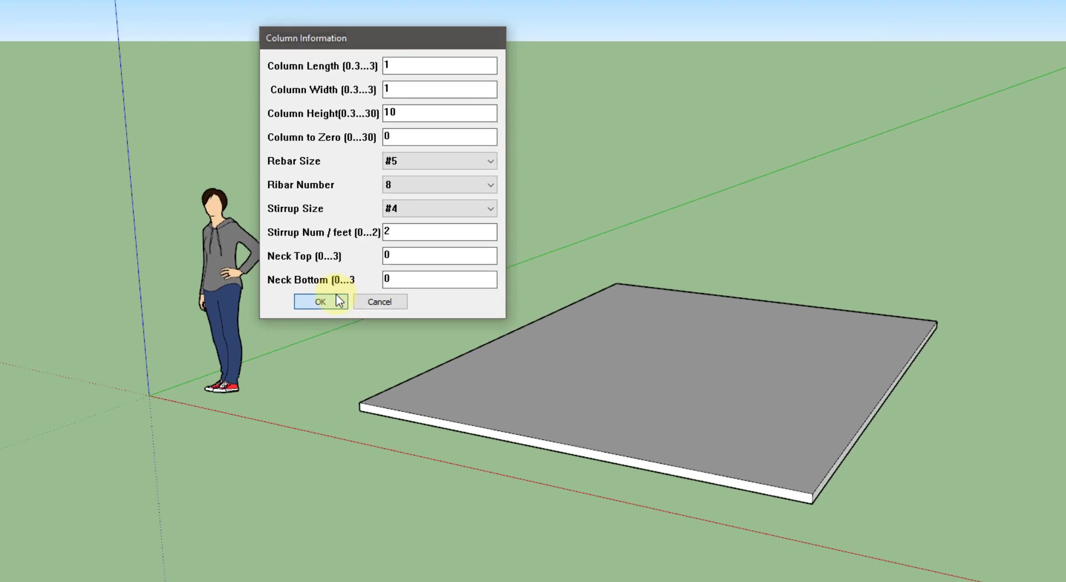
{"action": "left_click", "coordinate": [312, 310]}
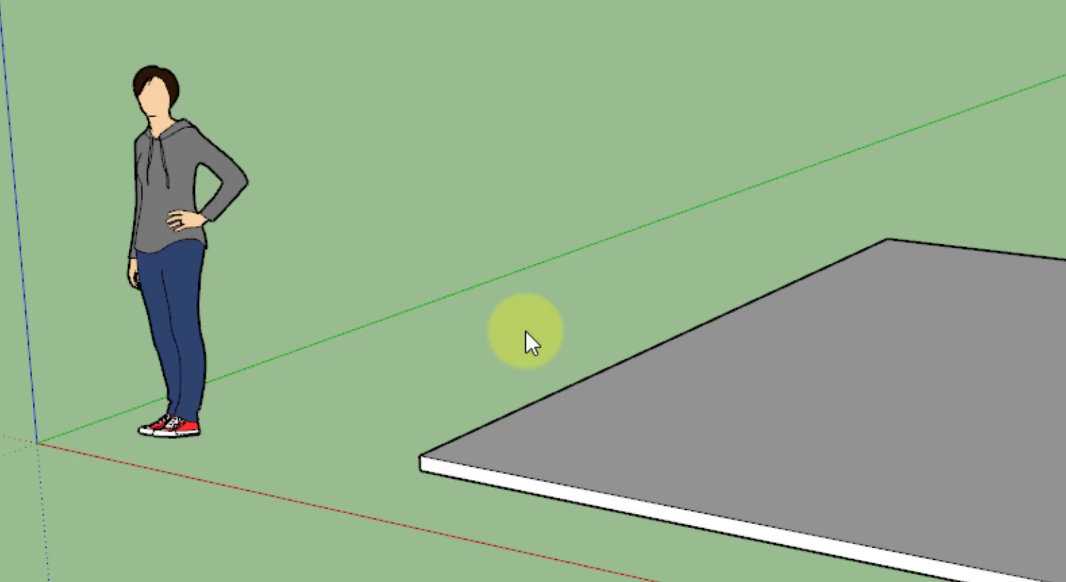
Place the column on the slab's corner nearest the figure, aligned with the slab edges.
{"action": "left_click", "coordinate": [427, 460]}
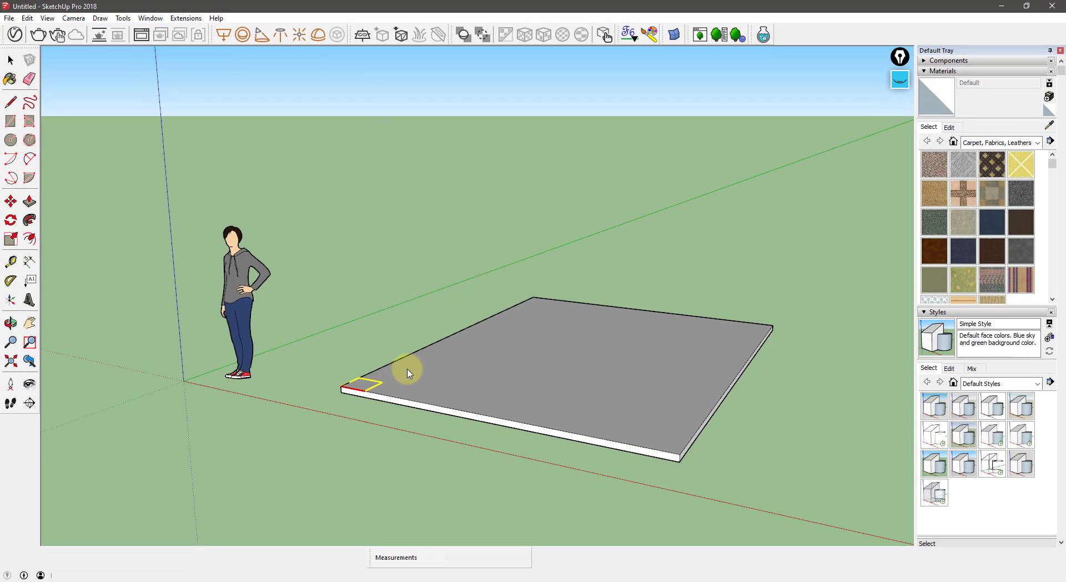
{"action": "left_click", "coordinate": [408, 374]}
{"action": "middle_click_drag", "start_coordinate": [409, 347], "coordinate": [360, 278]}
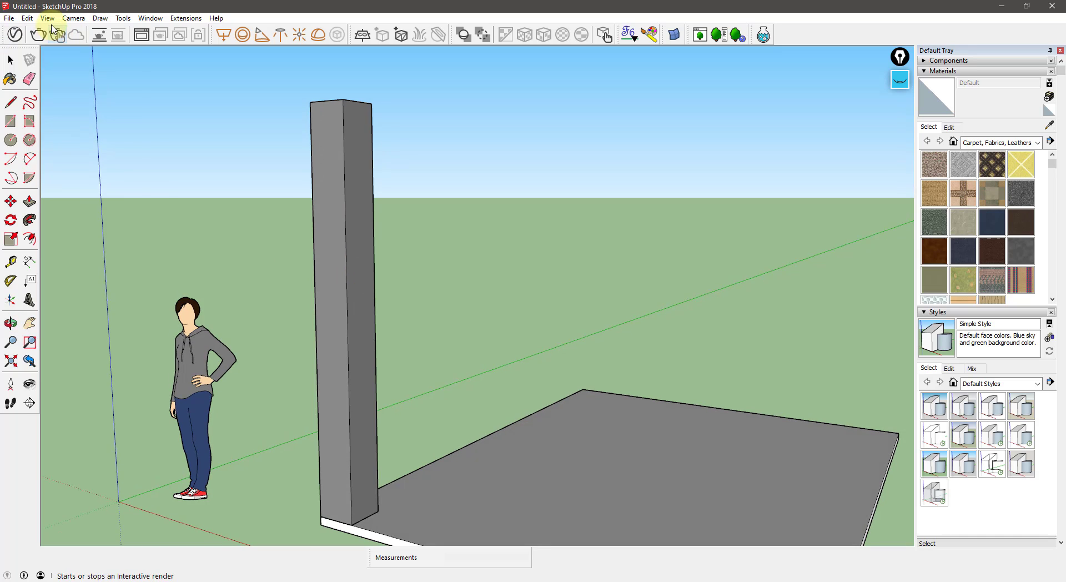
Display the model in the X-ray face style to reveal the reinforcement inside the column.
{"action": "left_click", "coordinate": [48, 17]}
{"action": "mouse_move", "coordinate": [92, 196]}
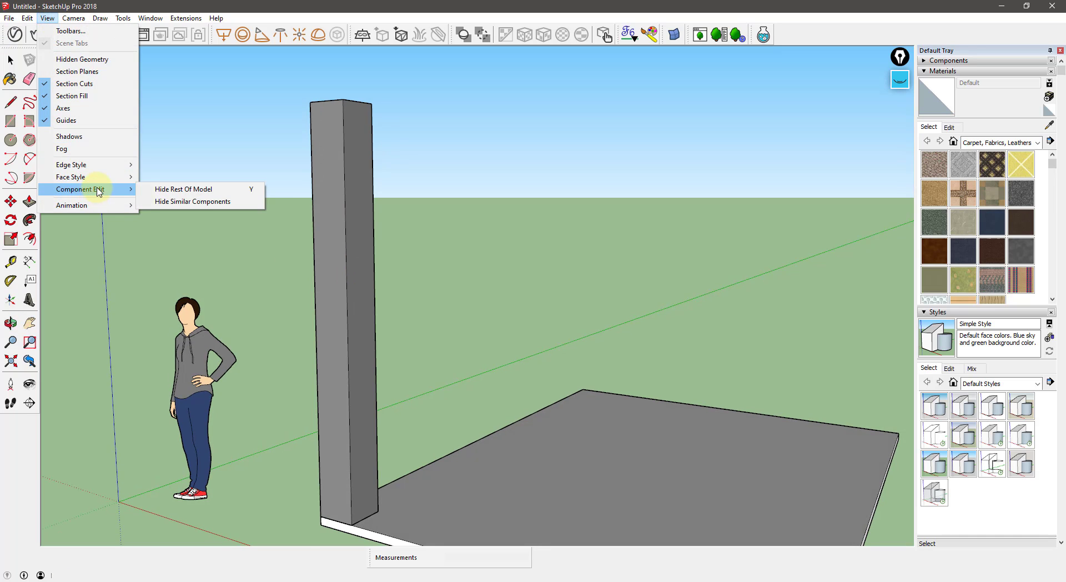
{"action": "mouse_move", "coordinate": [89, 176]}
{"action": "left_click", "coordinate": [156, 177]}
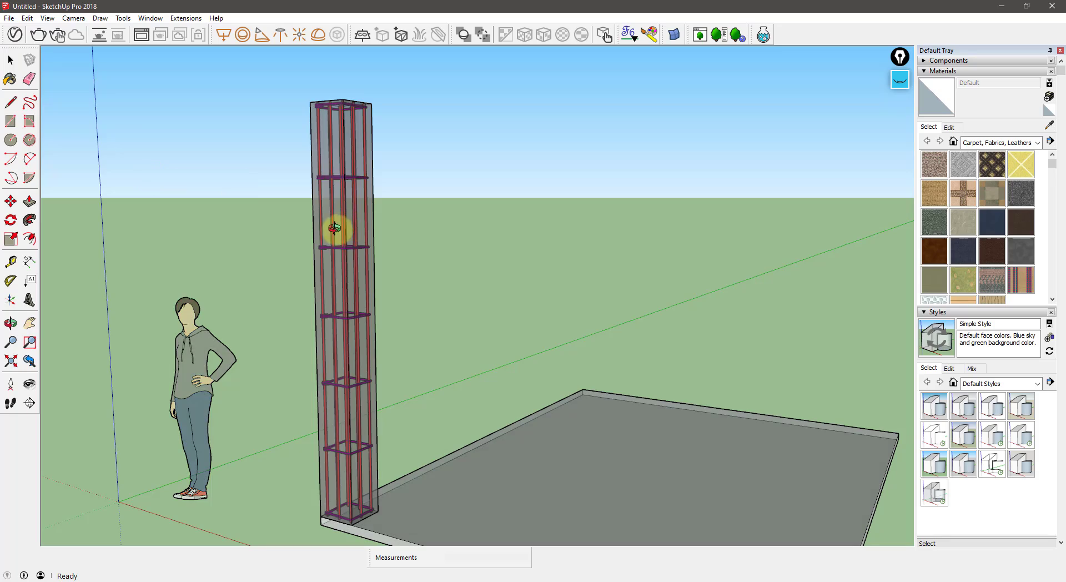
{"action": "middle_click_drag", "start_coordinate": [334, 227], "coordinate": [249, 236]}
Dimension the column's full height along one vertical edge, placing the dimension beside it.
{"action": "left_click", "coordinate": [30, 262]}
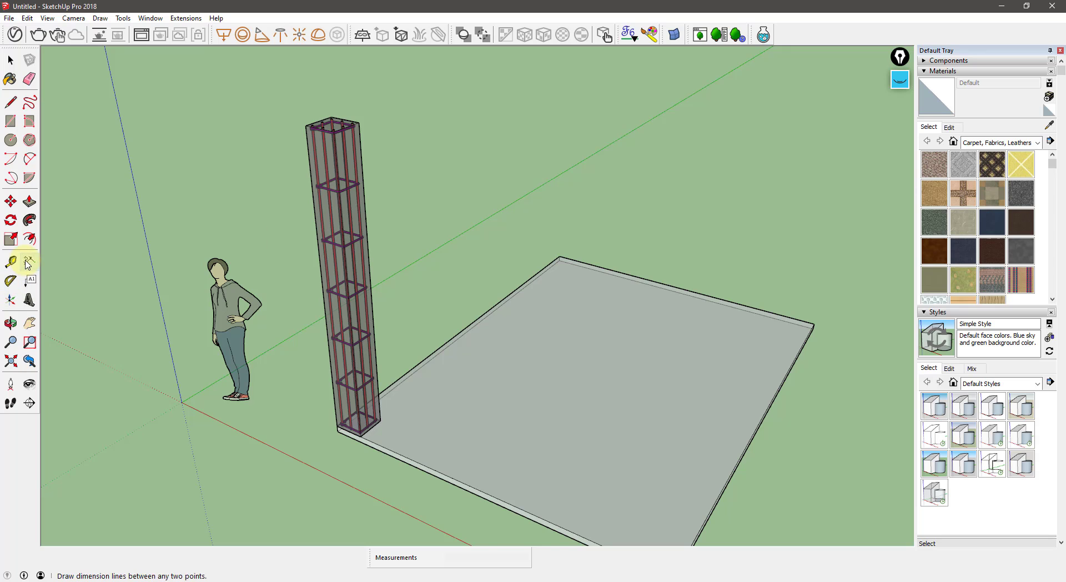
{"action": "left_click", "coordinate": [358, 125]}
{"action": "left_click", "coordinate": [381, 421]}
{"action": "left_click", "coordinate": [405, 381]}
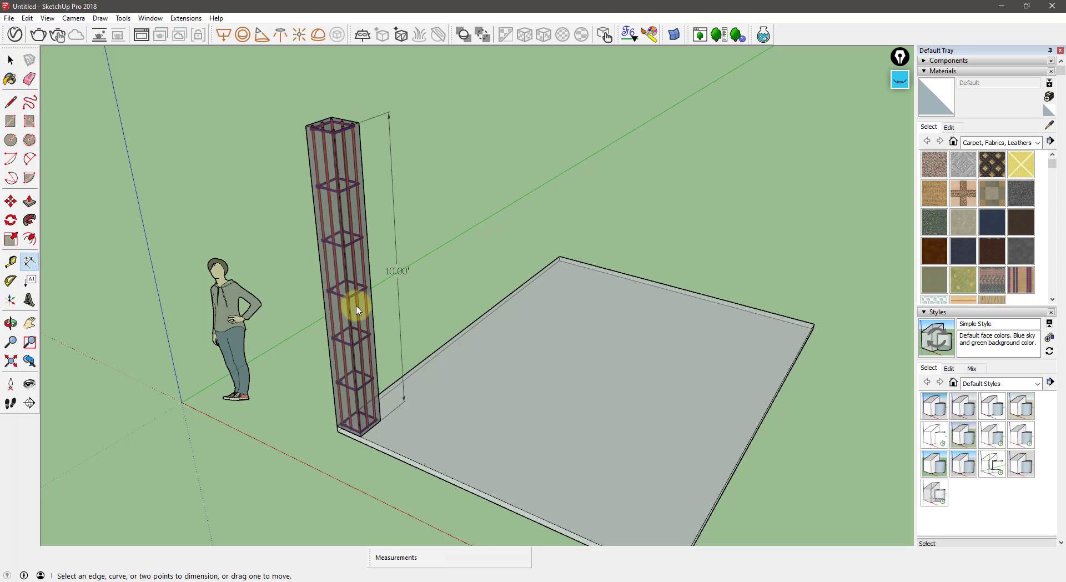
Dimension two adjacent top edges of the column to show its length and width.
{"action": "scroll", "coordinate": [312, 112], "scroll_direction": "up", "scroll_amount": 5}
{"action": "middle_click_drag", "start_coordinate": [317, 115], "coordinate": [349, 274]}
{"action": "left_click", "coordinate": [268, 182]}
{"action": "left_click", "coordinate": [315, 125]}
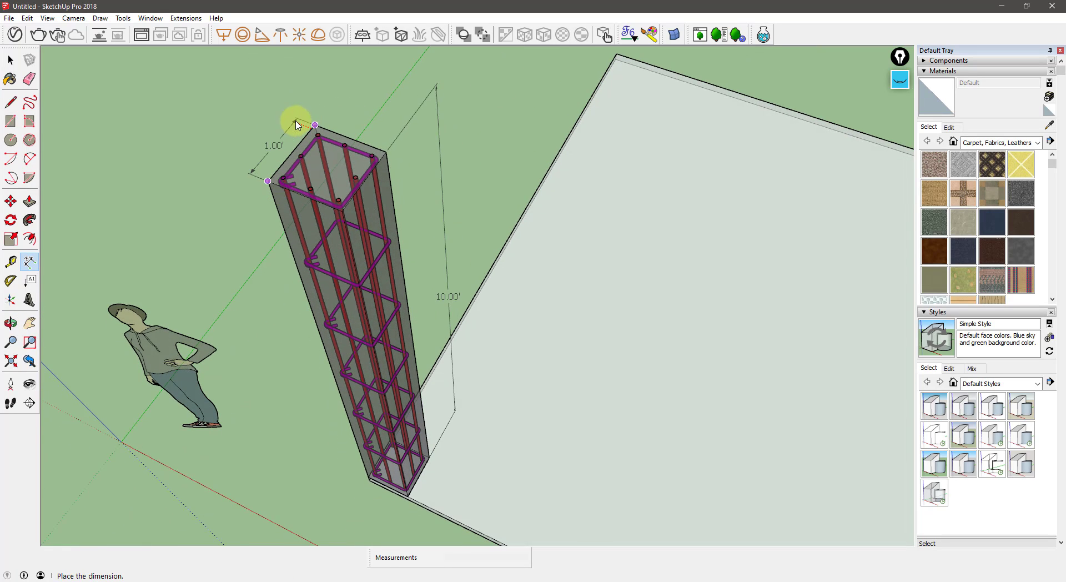
{"action": "left_click", "coordinate": [296, 125]}
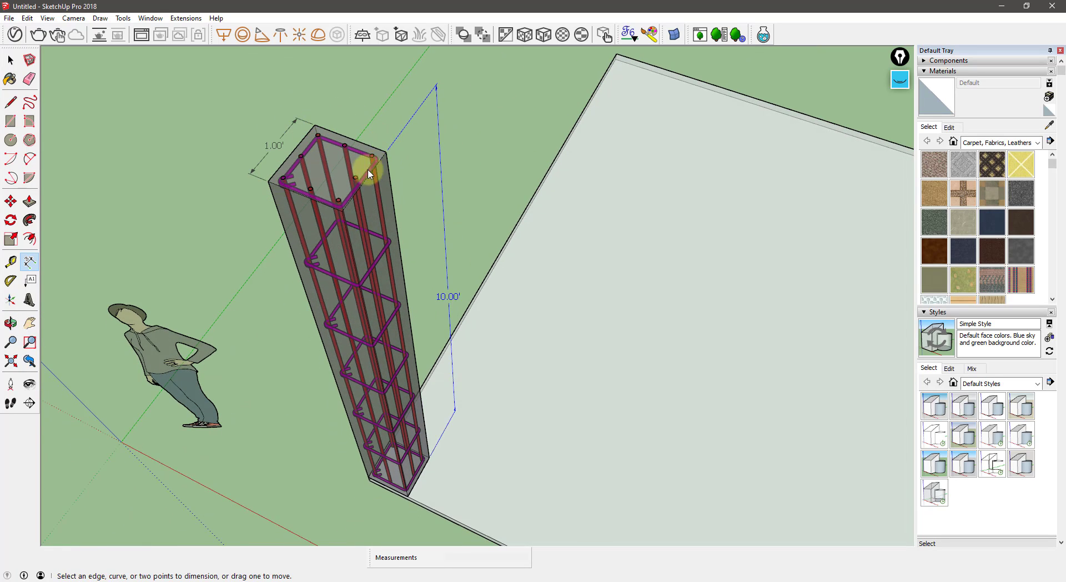
{"action": "left_click", "coordinate": [386, 152]}
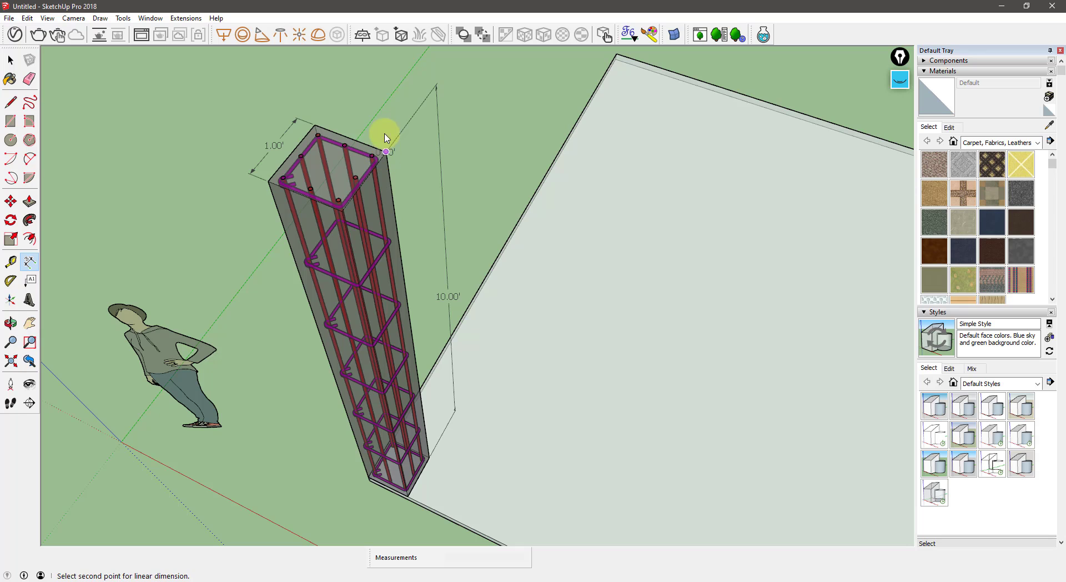
{"action": "left_click", "coordinate": [315, 125]}
{"action": "left_click", "coordinate": [344, 110]}
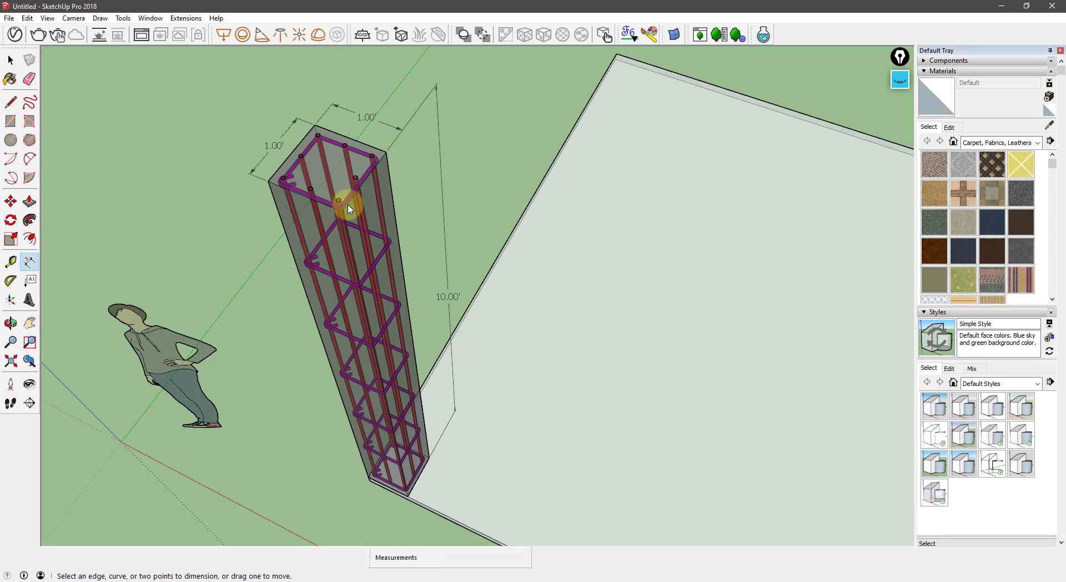
Move the column's concrete body about 1.89' along the green axis, away from the rebar cage.
{"action": "middle_click_drag", "start_coordinate": [350, 202], "coordinate": [294, 210]}
{"action": "middle_click_drag", "start_coordinate": [293, 208], "coordinate": [223, 165]}
{"action": "left_click", "coordinate": [325, 195]}
{"action": "key", "text": "m"}
{"action": "left_click", "coordinate": [597, 509]}
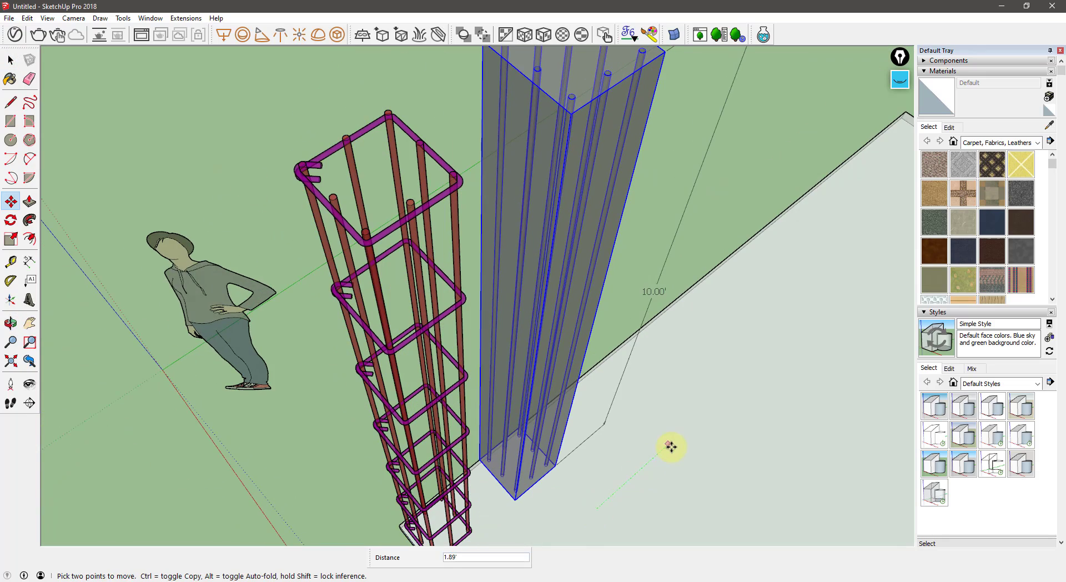
{"action": "key", "text": "space"}
{"action": "middle_click_drag", "start_coordinate": [358, 167], "coordinate": [347, 217]}
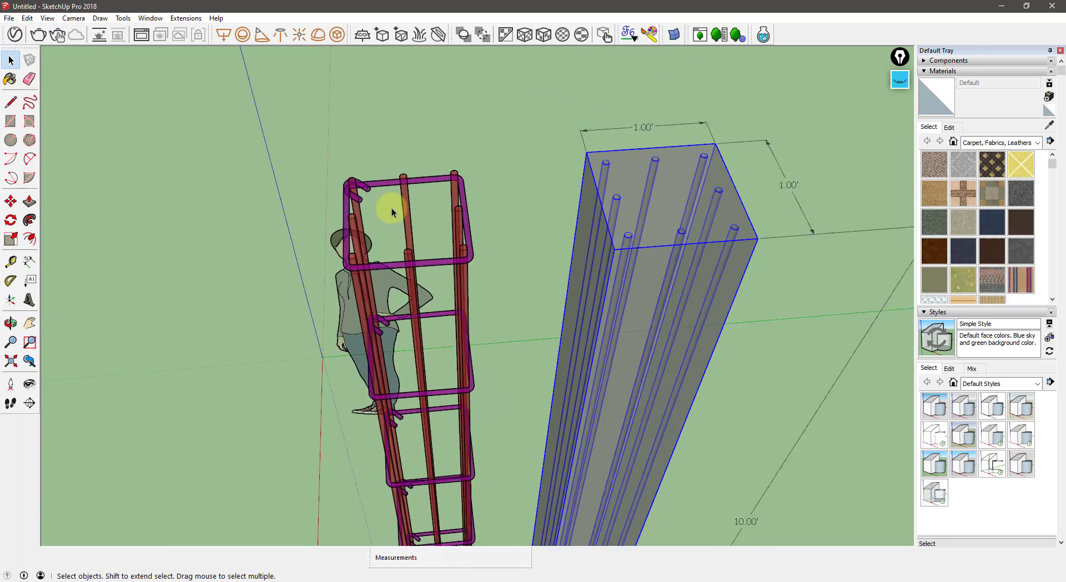
Inside the stirrup group, dimension the diameter of the top stirrup's hooked end, compare it with the browser's rebar chart, and leave the group.
{"action": "scroll", "coordinate": [390, 207], "scroll_direction": "up", "scroll_amount": 4}
{"action": "middle_click_drag", "start_coordinate": [347, 160], "coordinate": [253, 177]}
{"action": "double_click", "coordinate": [412, 195]}
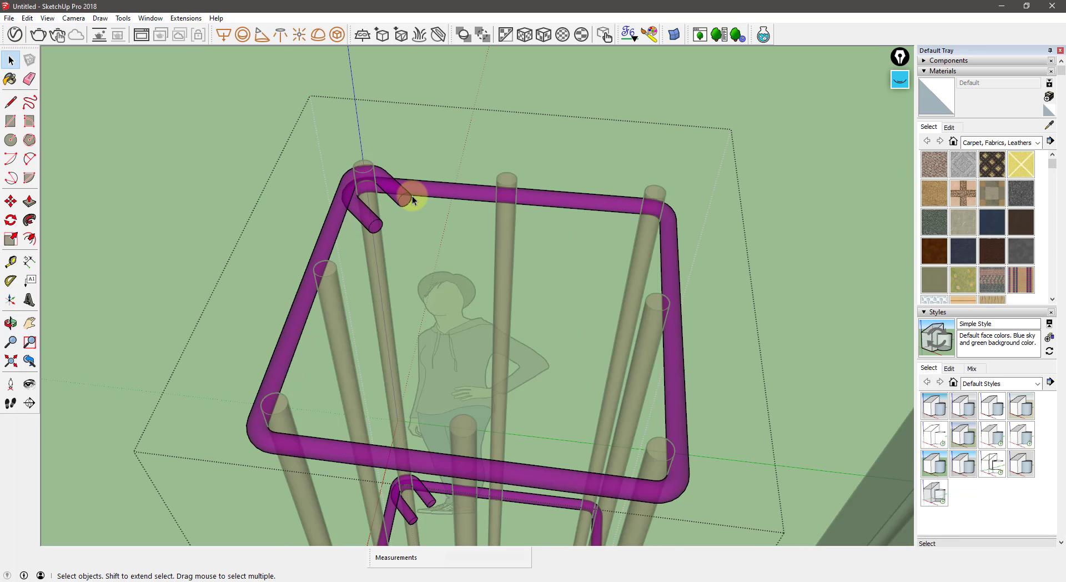
{"action": "triple_click", "coordinate": [410, 201]}
{"action": "left_click", "coordinate": [409, 201]}
{"action": "scroll", "coordinate": [408, 202], "scroll_direction": "up", "scroll_amount": 3}
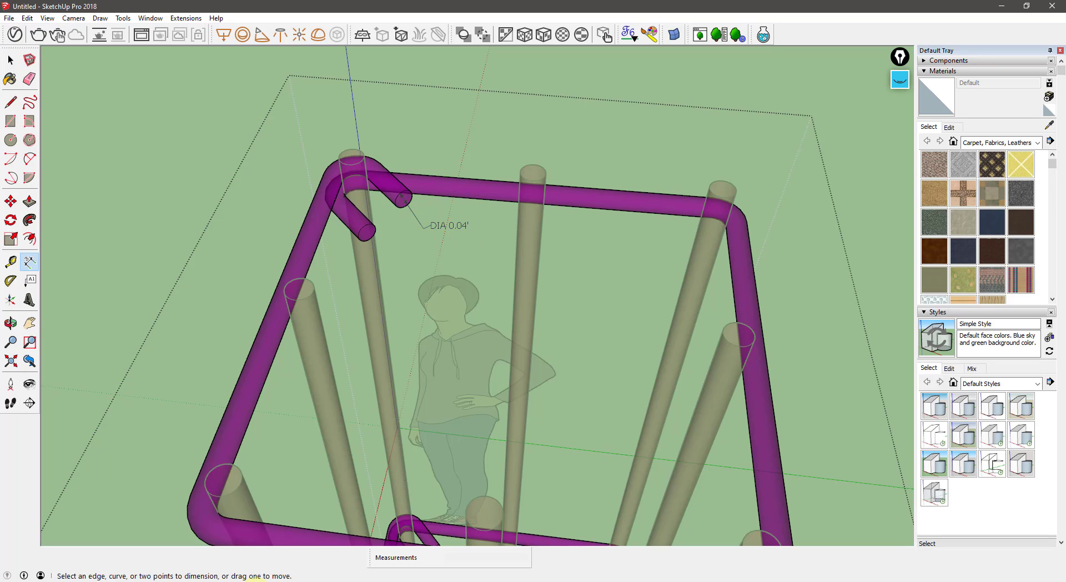
{"action": "key", "text": "alt+Tab"}
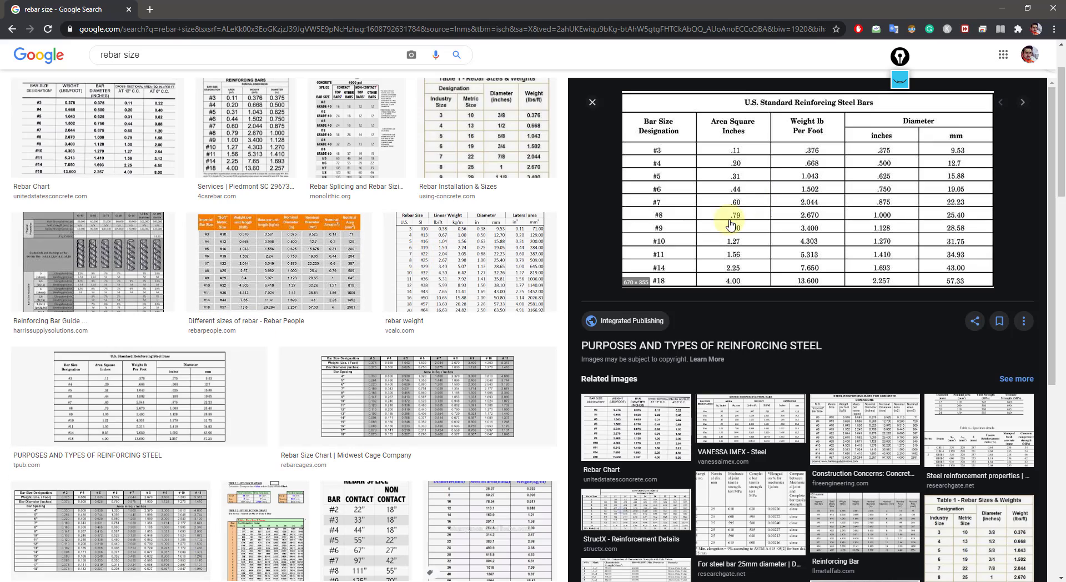
{"action": "left_click", "coordinate": [1002, 11]}
{"action": "scroll", "coordinate": [452, 239], "scroll_direction": "down", "scroll_amount": 10}
{"action": "mouse_move", "coordinate": [454, 263]}
{"action": "middle_mouse_down"}
{"action": "mouse_move", "coordinate": [728, 209]}
{"action": "mouse_move", "coordinate": [729, 182]}
{"action": "middle_mouse_up"}
{"action": "key", "text": "space"}
{"action": "left_click", "coordinate": [700, 214]}
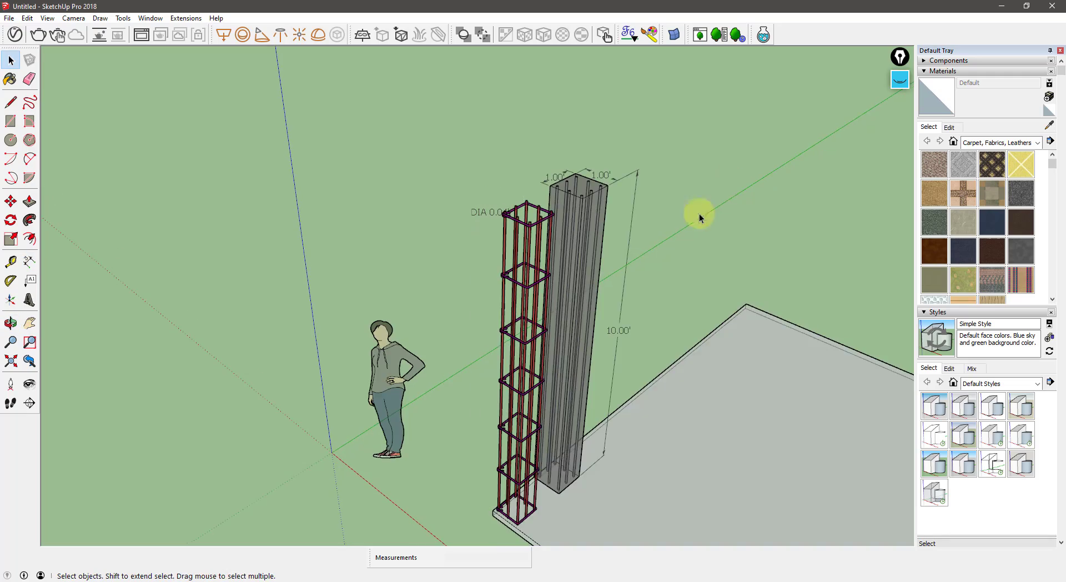
Open the stirrup group, select all geometry of the second stirrup from the top and make it its own group.
{"action": "middle_click_drag", "start_coordinate": [446, 356], "coordinate": [485, 333]}
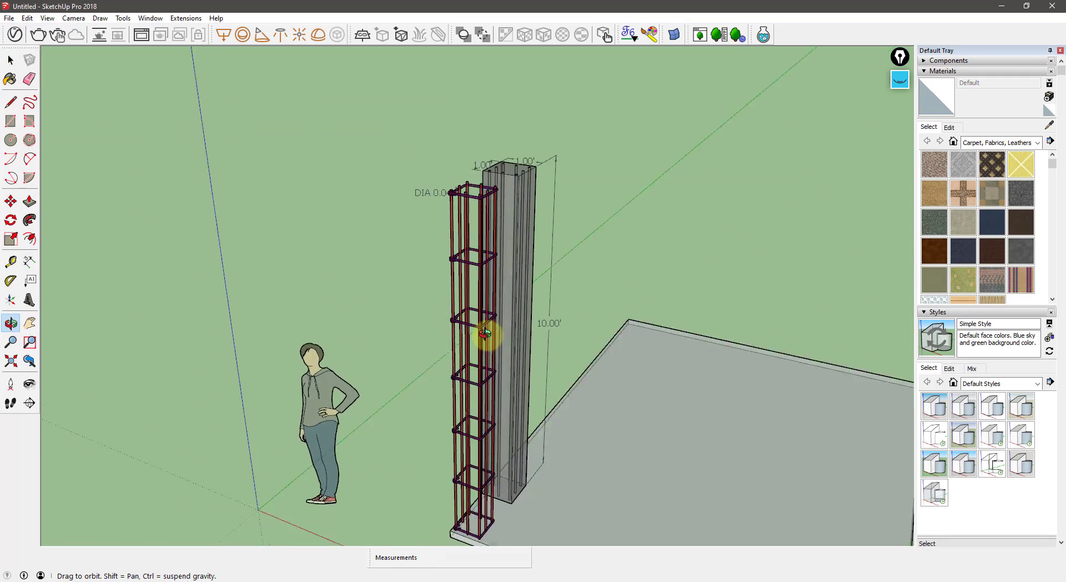
{"action": "scroll", "coordinate": [476, 297], "scroll_direction": "up", "scroll_amount": 6}
{"action": "left_click", "coordinate": [453, 244]}
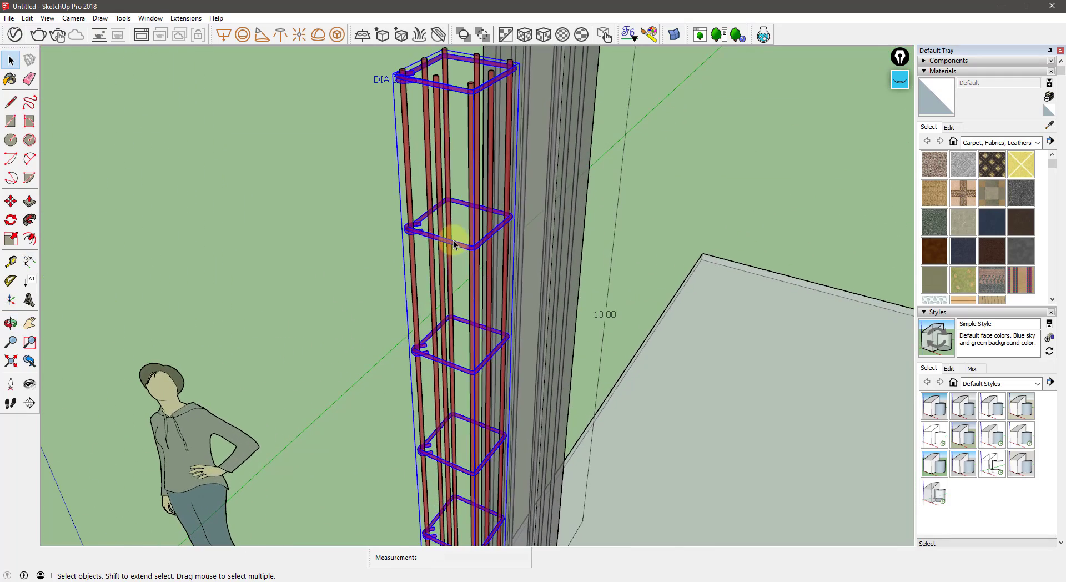
{"action": "double_click", "coordinate": [454, 245]}
{"action": "middle_click_drag", "start_coordinate": [453, 244], "coordinate": [255, 216]}
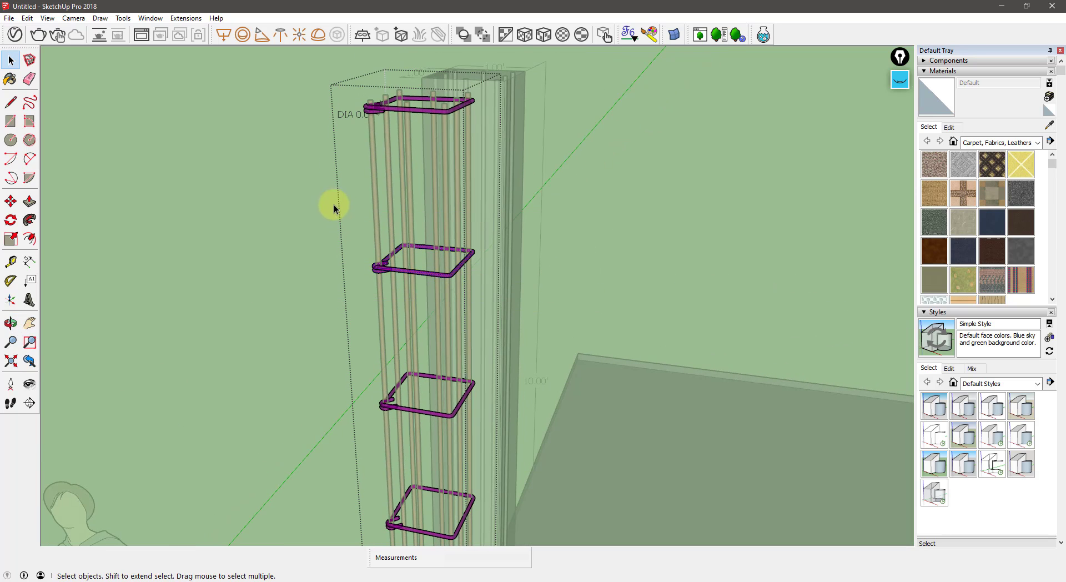
{"action": "triple_click", "coordinate": [445, 274]}
{"action": "right_click", "coordinate": [445, 274]}
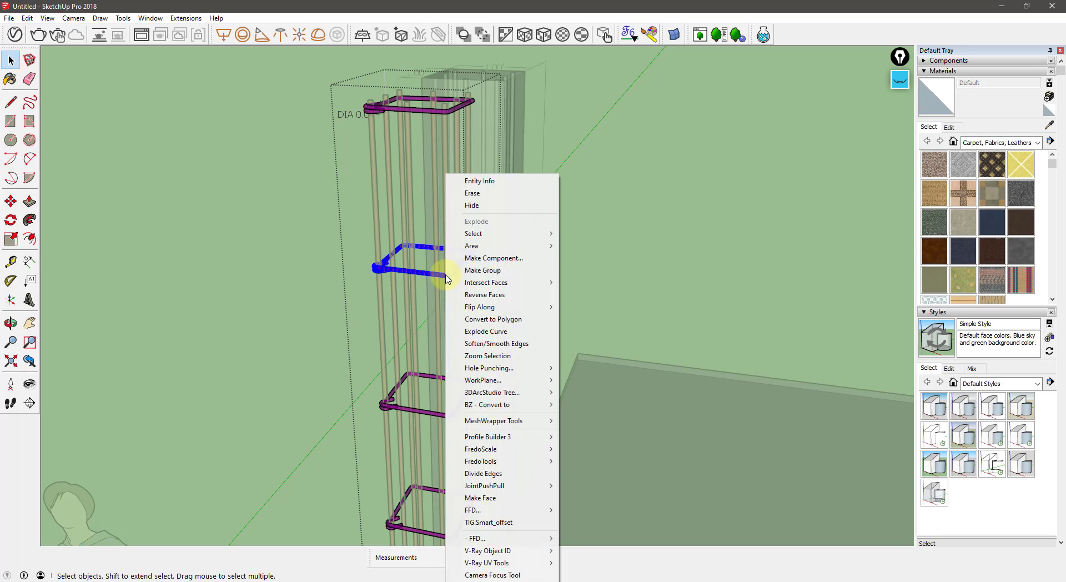
{"action": "left_click", "coordinate": [475, 205]}
{"action": "middle_click_drag", "start_coordinate": [472, 270], "coordinate": [408, 278]}
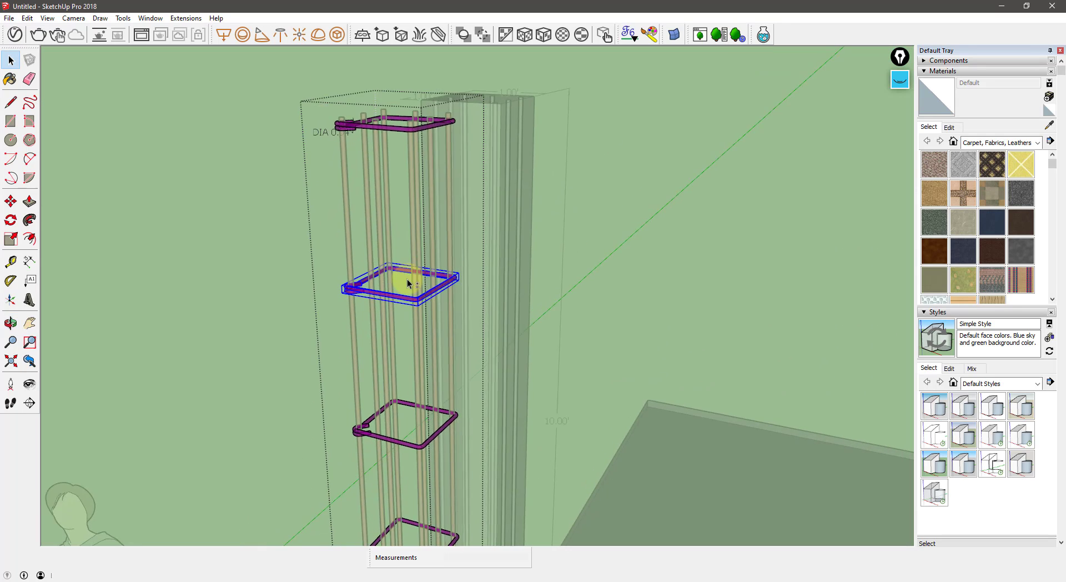
Move the newly grouped second stirrup straight up the bars to just below the top stirrup.
{"action": "scroll", "coordinate": [408, 278], "scroll_direction": "up", "scroll_amount": 3}
{"action": "key", "text": "m"}
{"action": "left_click", "coordinate": [421, 322]}
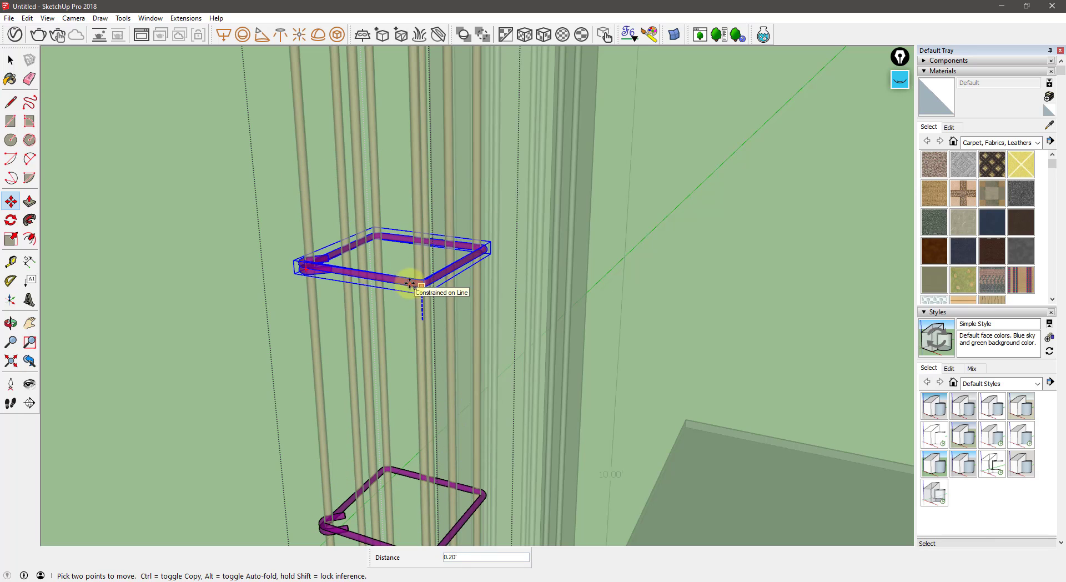
{"action": "scroll", "coordinate": [419, 223], "scroll_direction": "down", "scroll_amount": 4}
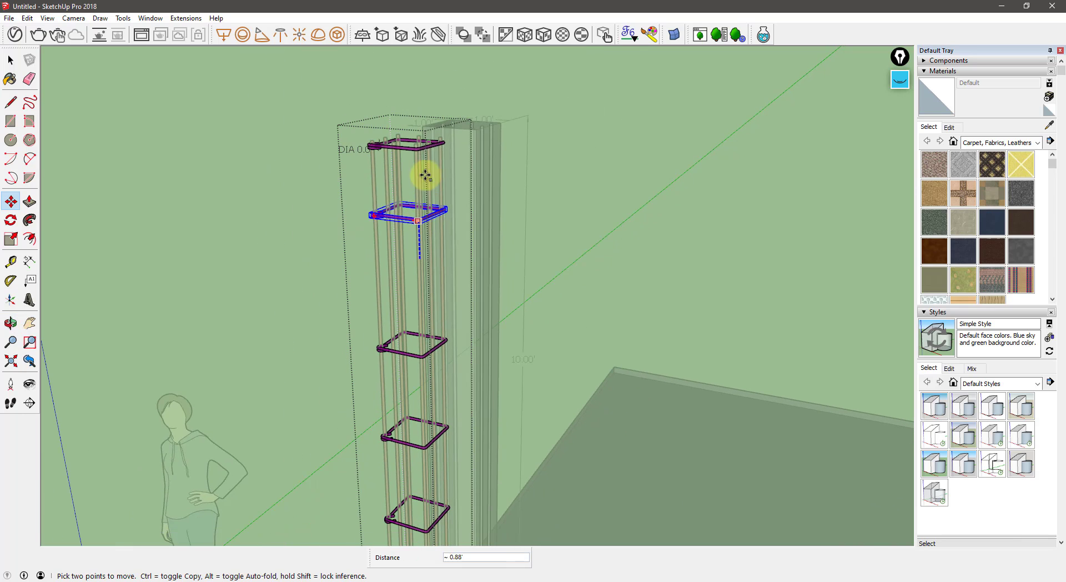
{"action": "left_click", "coordinate": [425, 140]}
{"action": "scroll", "coordinate": [422, 150], "scroll_direction": "up", "scroll_amount": 3}
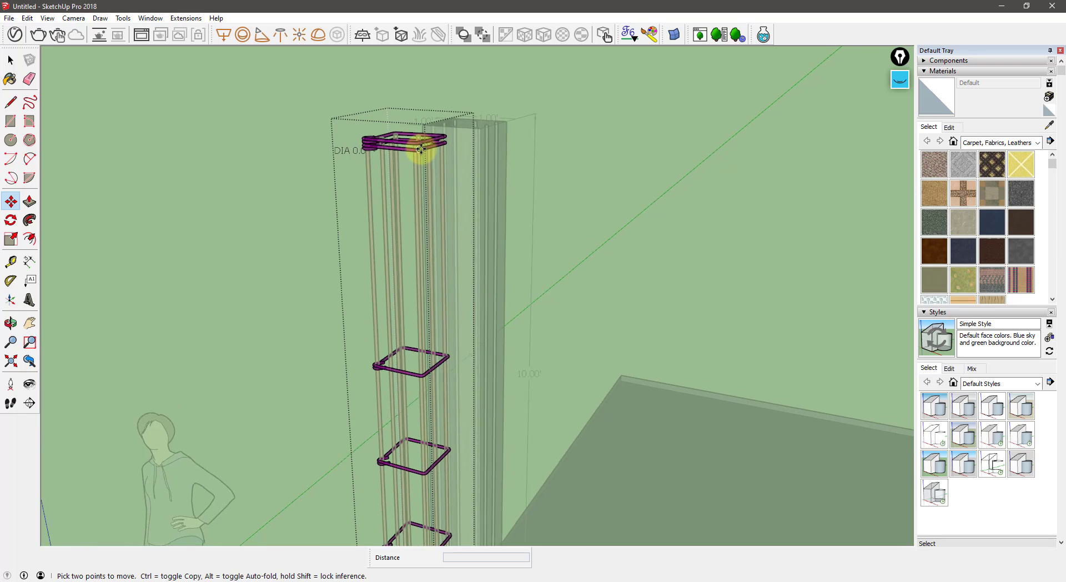
Delete all stirrups below the top one, including the relocated stirrup, and leave the stirrup group.
{"action": "key", "text": "space"}
{"action": "left_click", "coordinate": [418, 149]}
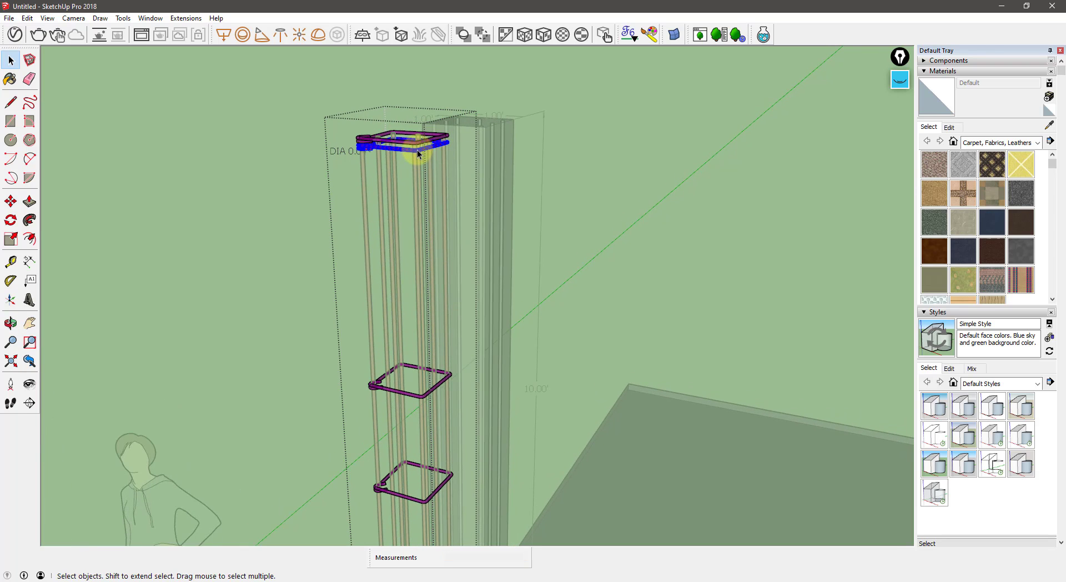
{"action": "scroll", "coordinate": [389, 236], "scroll_direction": "down", "scroll_amount": 4}
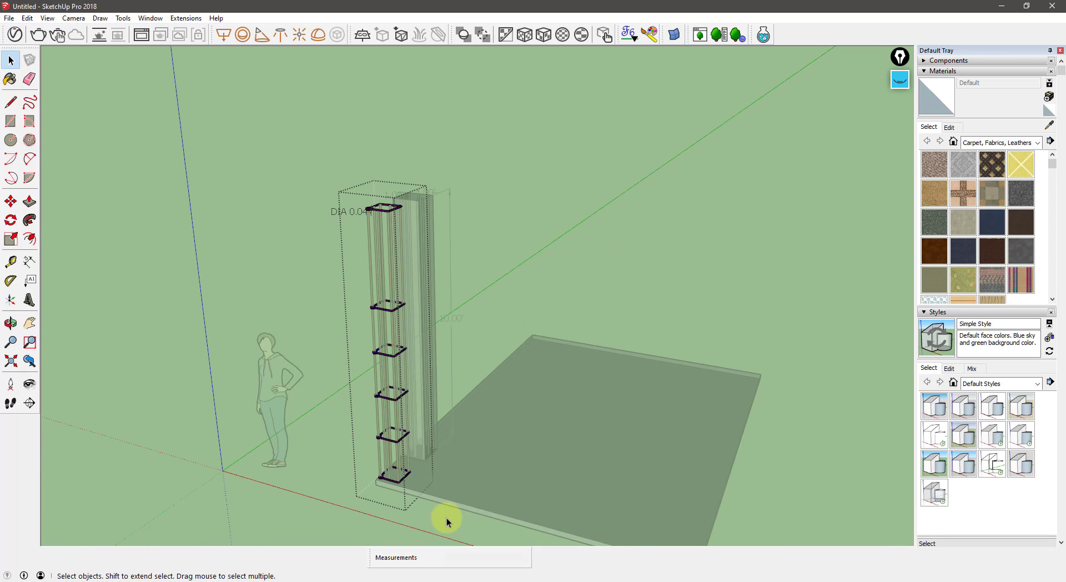
{"action": "key", "text": "Delete"}
{"action": "scroll", "coordinate": [328, 232], "scroll_direction": "up", "scroll_amount": 8}
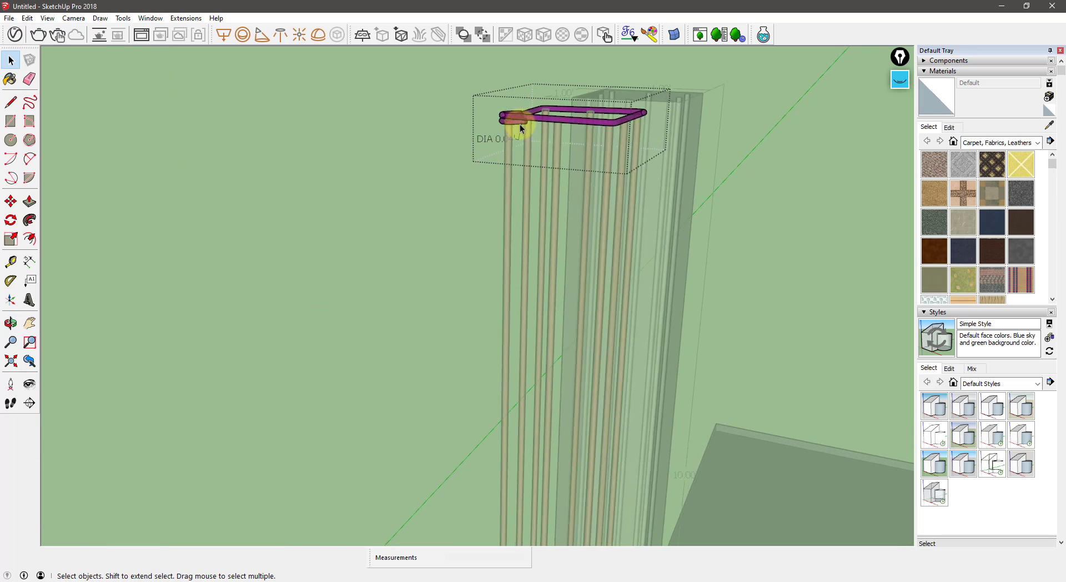
{"action": "scroll", "coordinate": [556, 115], "scroll_direction": "down", "scroll_amount": 10}
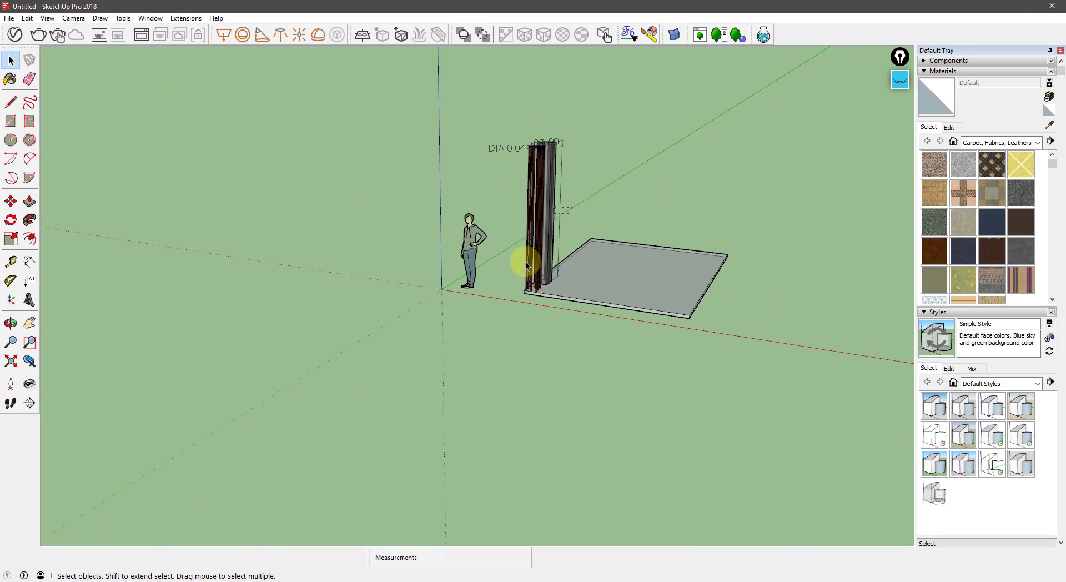
Copy the top stirrup group straight down along the vertical bars to just above the slab.
{"action": "scroll", "coordinate": [566, 113], "scroll_direction": "up", "scroll_amount": 6}
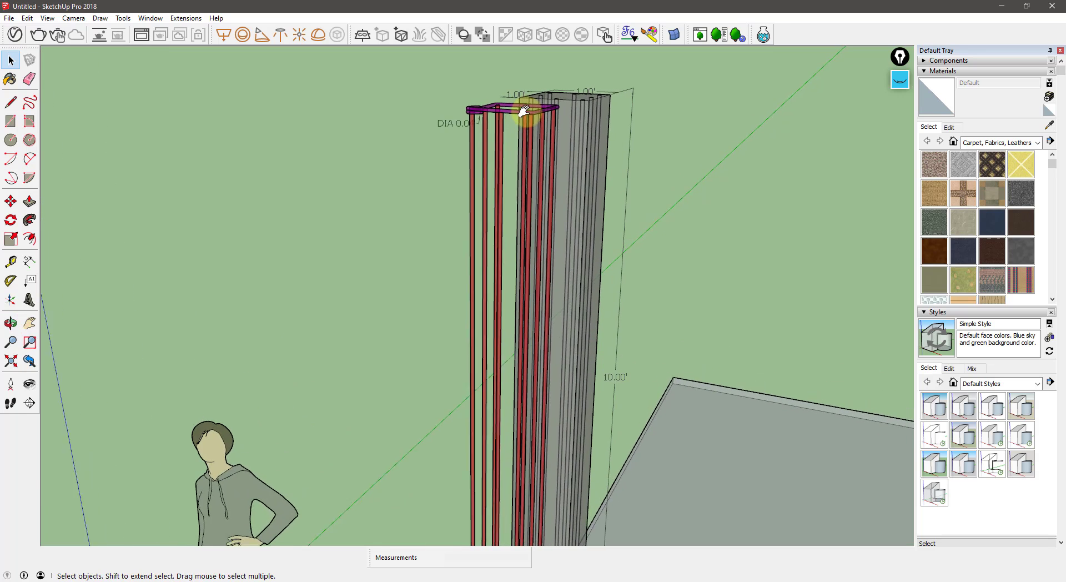
{"action": "left_click", "coordinate": [524, 110]}
{"action": "scroll", "coordinate": [525, 117], "scroll_direction": "down", "scroll_amount": 3}
{"action": "key", "text": "m"}
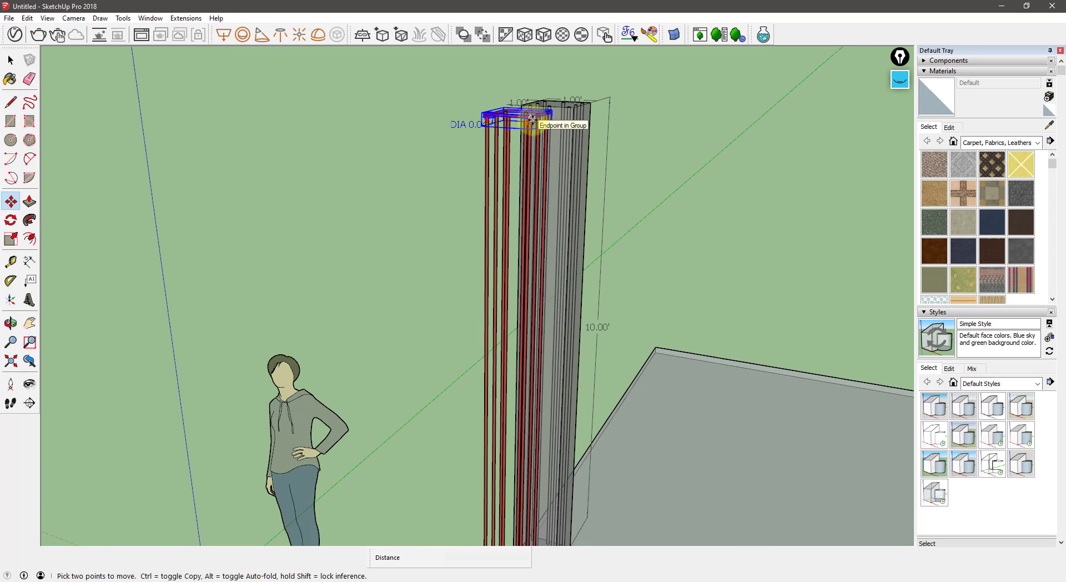
{"action": "left_click", "coordinate": [532, 119]}
{"action": "scroll", "coordinate": [557, 304], "scroll_direction": "down", "scroll_amount": 1}
{"action": "key", "text": "ctrl"}
{"action": "middle_click_drag", "start_coordinate": [591, 443], "coordinate": [566, 333], "text": "shift"}
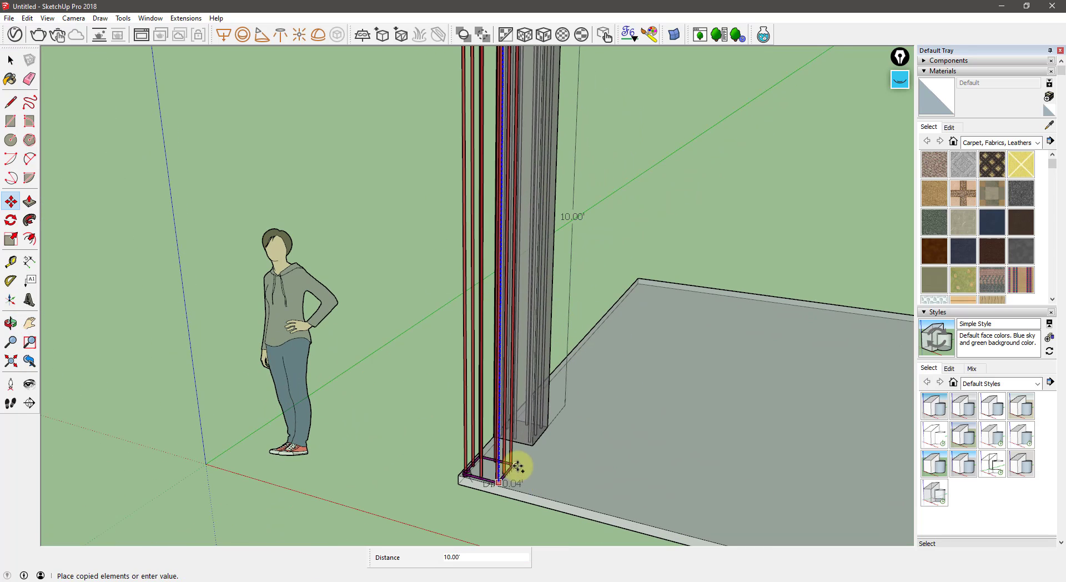
{"action": "middle_click_drag", "start_coordinate": [525, 419], "coordinate": [534, 336]}
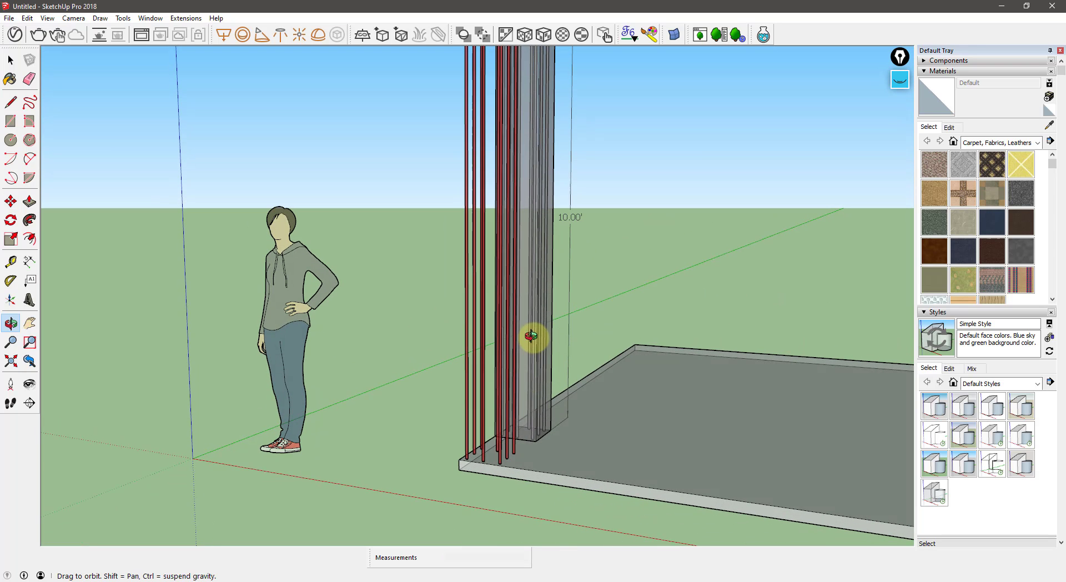
{"action": "middle_click_drag", "start_coordinate": [501, 419], "coordinate": [502, 376]}
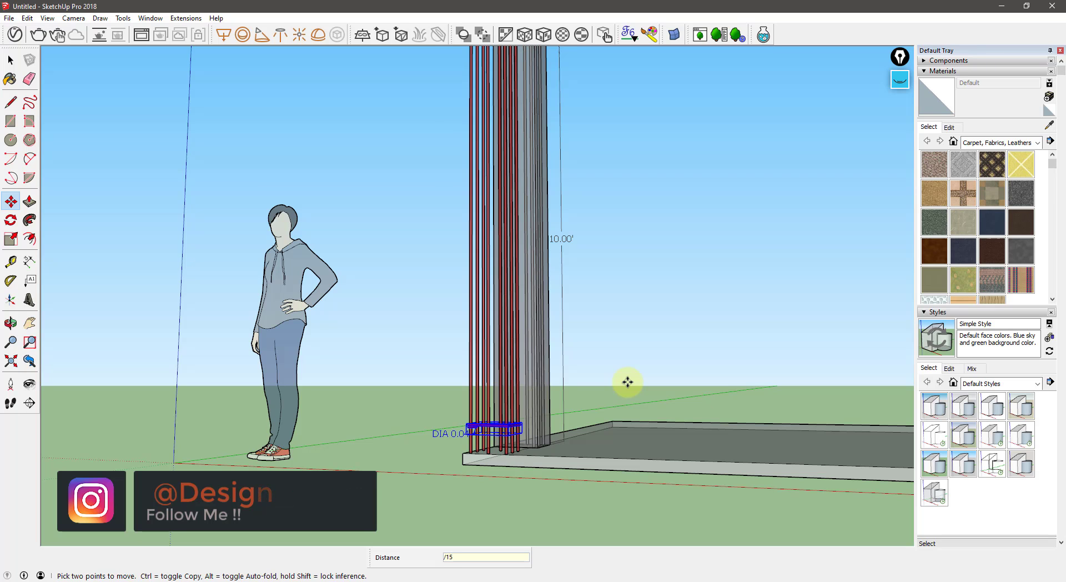
Divide the distance between the top stirrup and its bottom copy into an array of /15 evenly spaced copies.
{"action": "key", "text": "Return"}
{"action": "middle_click_drag", "start_coordinate": [557, 206], "coordinate": [395, 215]}
{"action": "key", "text": "space"}
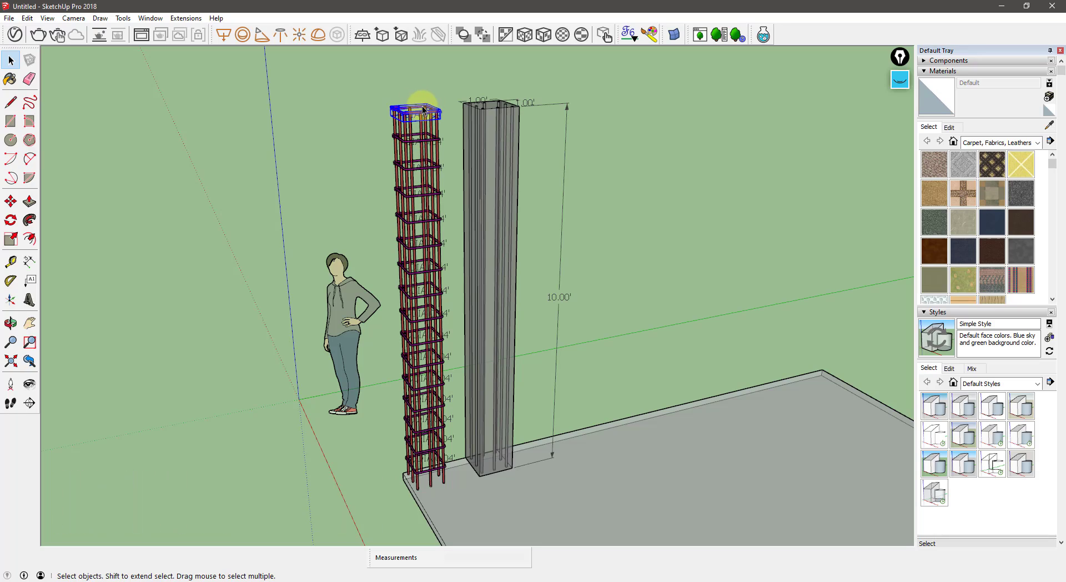
Check the spaced stirrups along the rebar cage and turn off the X-ray display of the model's faces.
{"action": "middle_click_drag", "start_coordinate": [423, 110], "coordinate": [208, 215]}
{"action": "scroll", "coordinate": [636, 222], "scroll_direction": "down", "scroll_amount": 5}
{"action": "scroll", "coordinate": [415, 243], "scroll_direction": "up", "scroll_amount": 5}
{"action": "scroll", "coordinate": [283, 211], "scroll_direction": "up", "scroll_amount": 3}
{"action": "middle_click_drag", "start_coordinate": [283, 211], "coordinate": [369, 226], "text": "shift"}
{"action": "scroll", "coordinate": [313, 212], "scroll_direction": "down", "scroll_amount": 4}
{"action": "scroll", "coordinate": [369, 226], "scroll_direction": "up", "scroll_amount": 2}
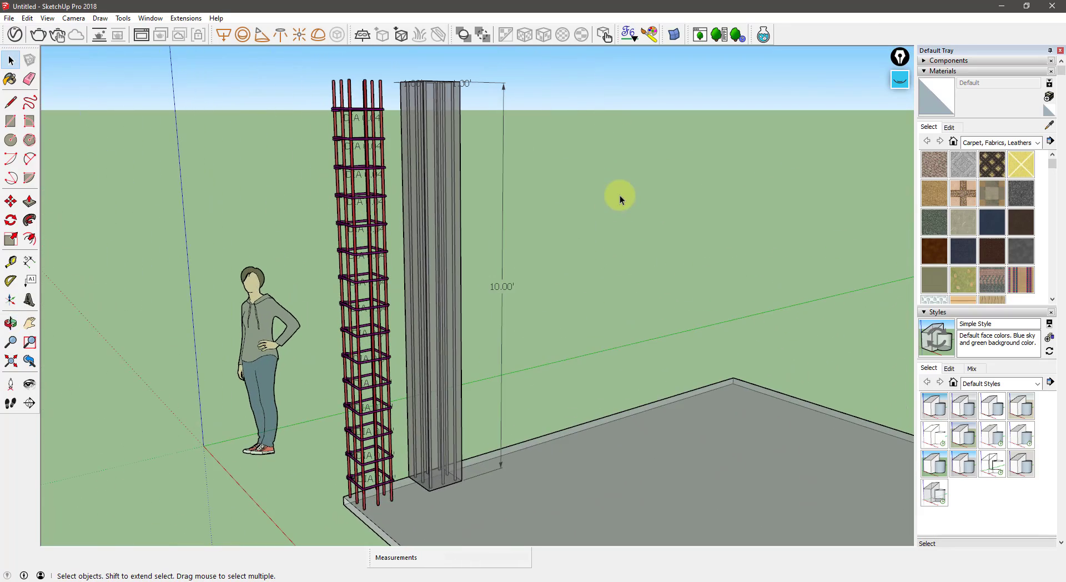
{"action": "key", "text": "k"}
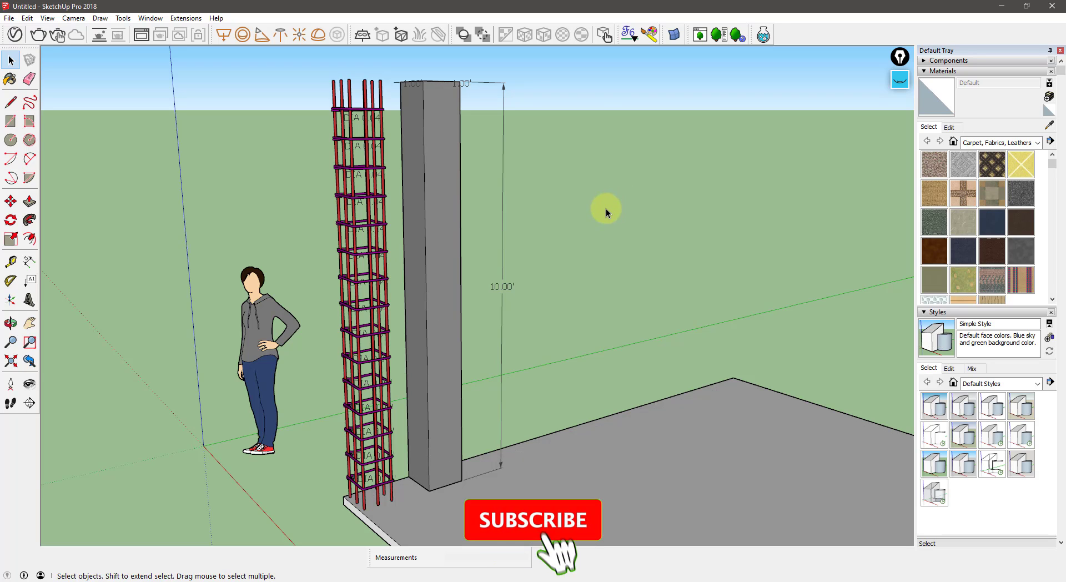